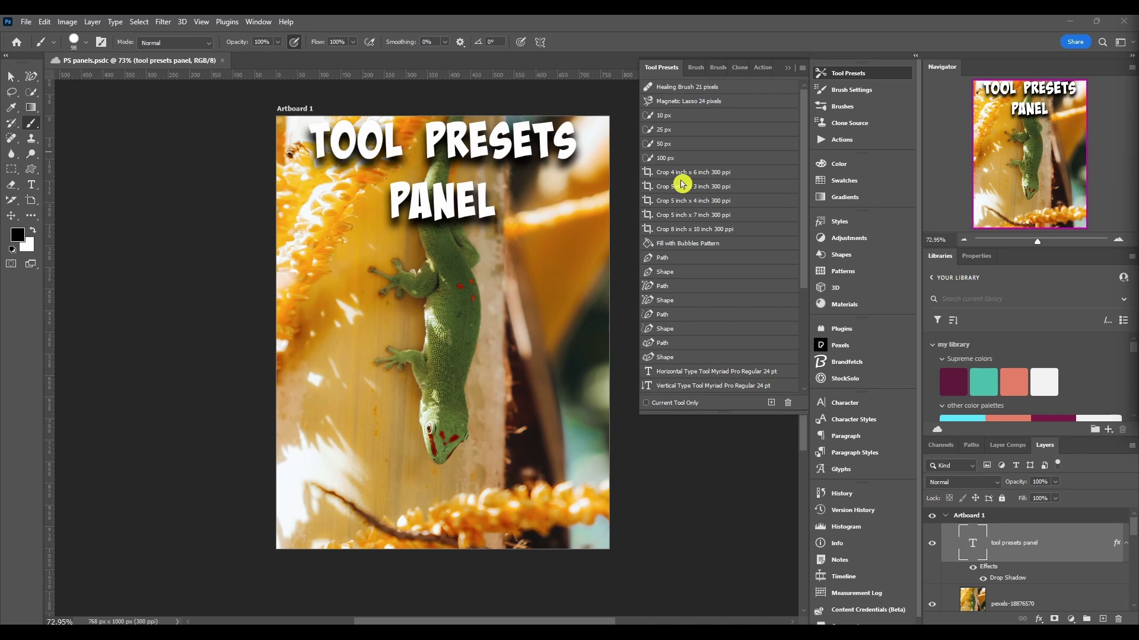
Step: Collapse and reopen the Tool Presets panel to list presets for all tools
{"action": "left_click", "coordinate": [838, 75]}
{"action": "left_click", "coordinate": [838, 74]}
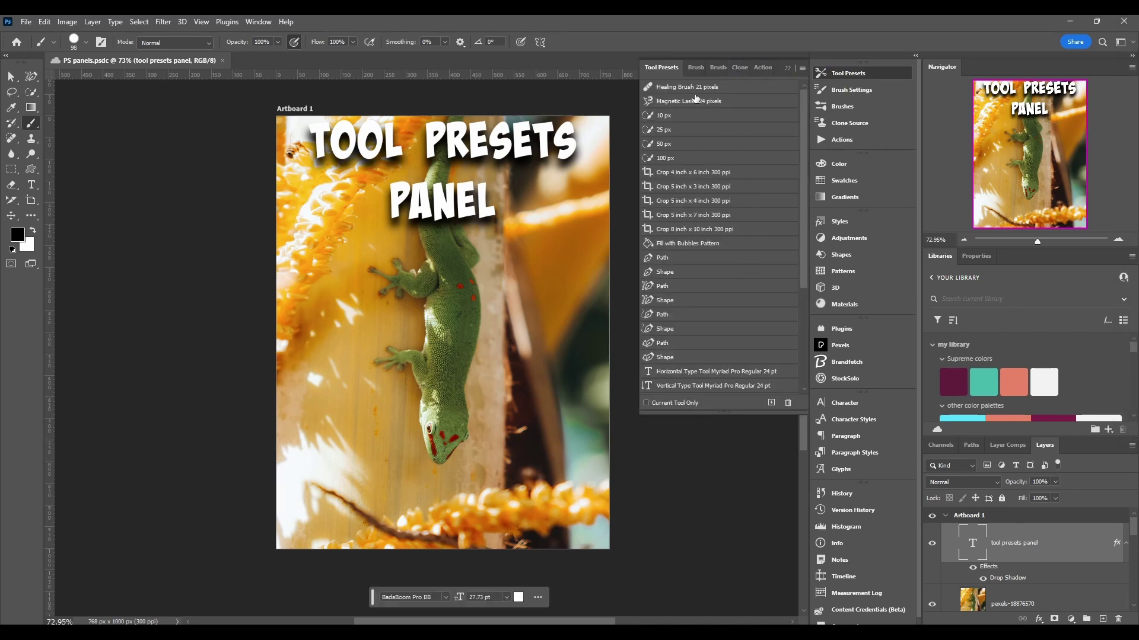
Step: Look through the Window menu's panel list without changes, then scroll the Tool Presets list
{"action": "left_click", "coordinate": [260, 22]}
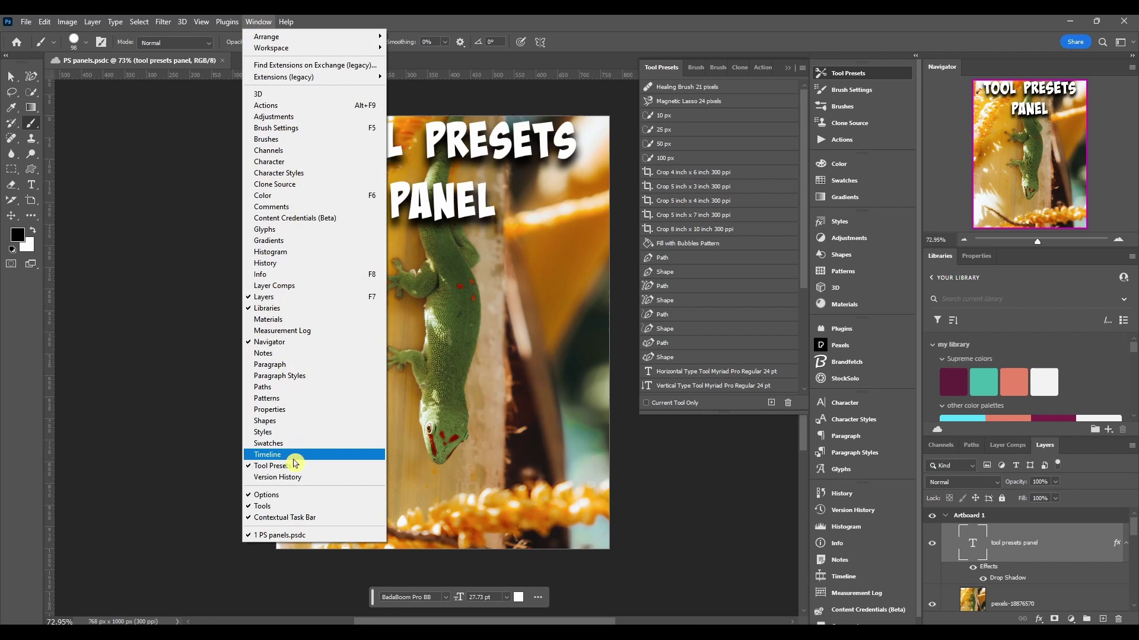
{"action": "left_click", "coordinate": [498, 31]}
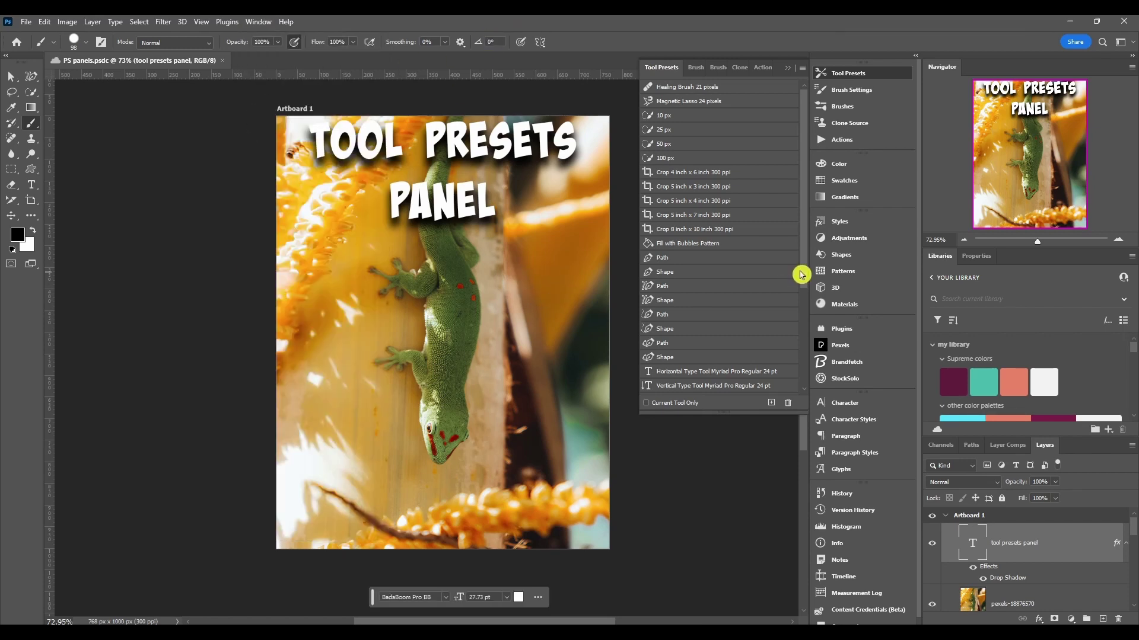
{"action": "mouse_move", "coordinate": [805, 269]}
{"action": "left_mouse_down"}
{"action": "mouse_move", "coordinate": [795, 394]}
{"action": "mouse_move", "coordinate": [806, 261]}
{"action": "left_mouse_up"}
Step: Select the Gradient Tool with a radial gradient and Linear method, and show its tool presets
{"action": "left_click", "coordinate": [31, 112]}
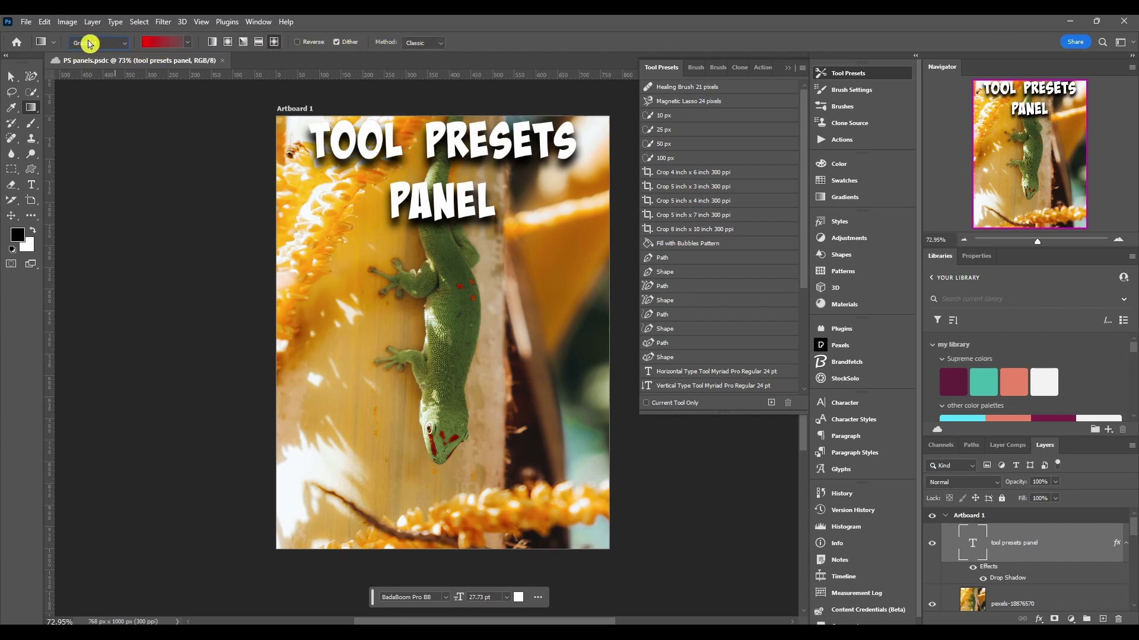
{"action": "left_click", "coordinate": [228, 42]}
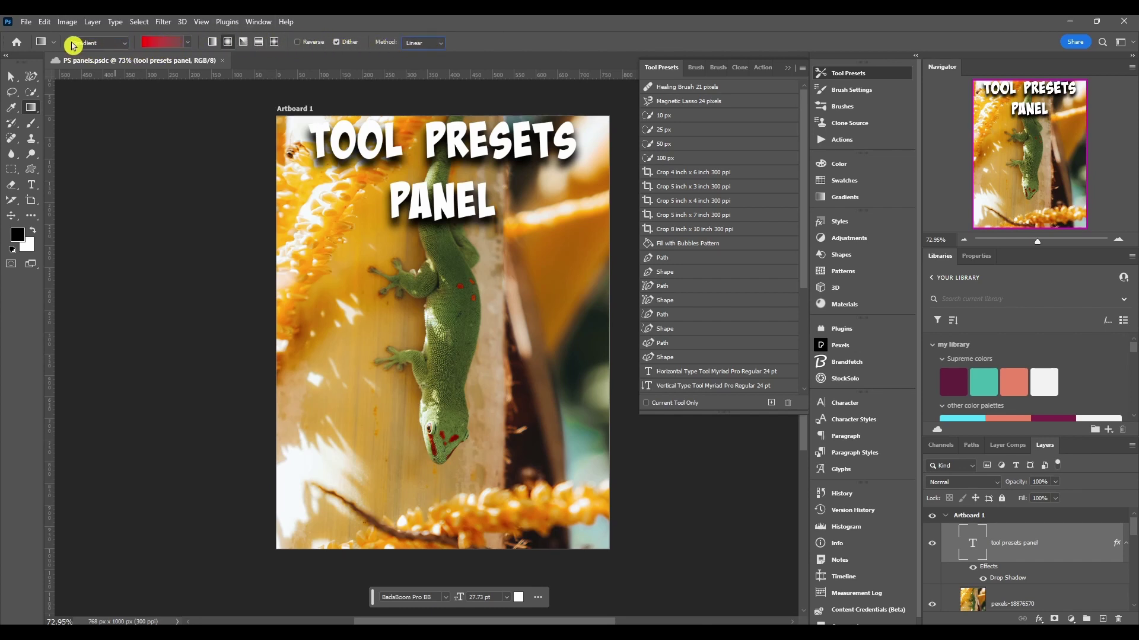
{"action": "left_click", "coordinate": [54, 46]}
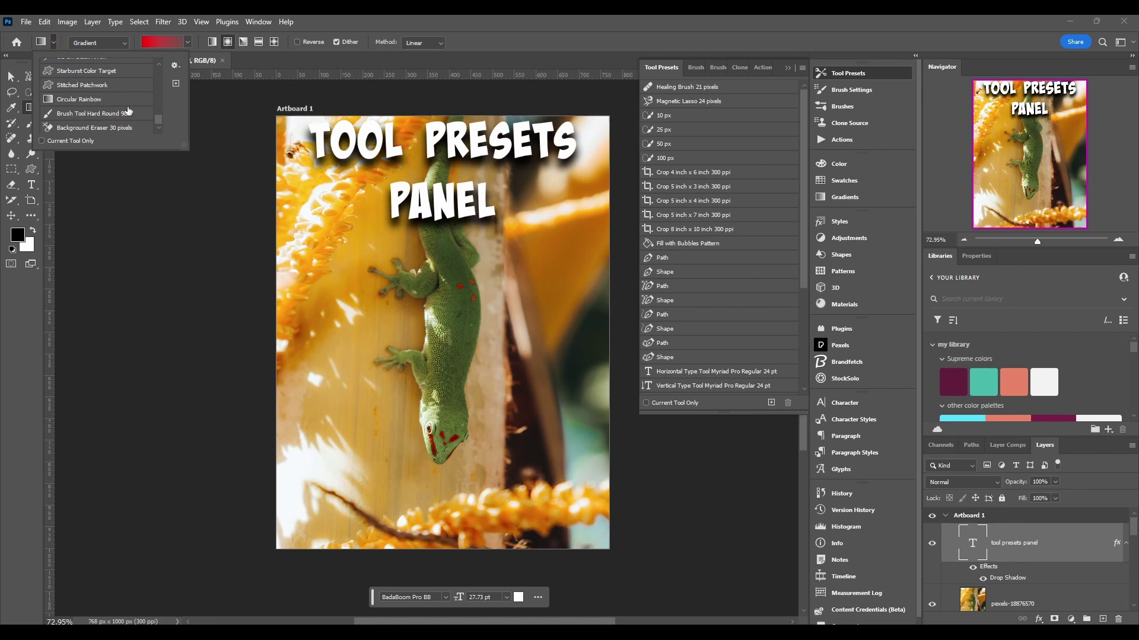
Step: Create the 'Gradient Tool 1' preset from the Tool Preset picker, then close the picker
{"action": "left_click", "coordinate": [175, 84]}
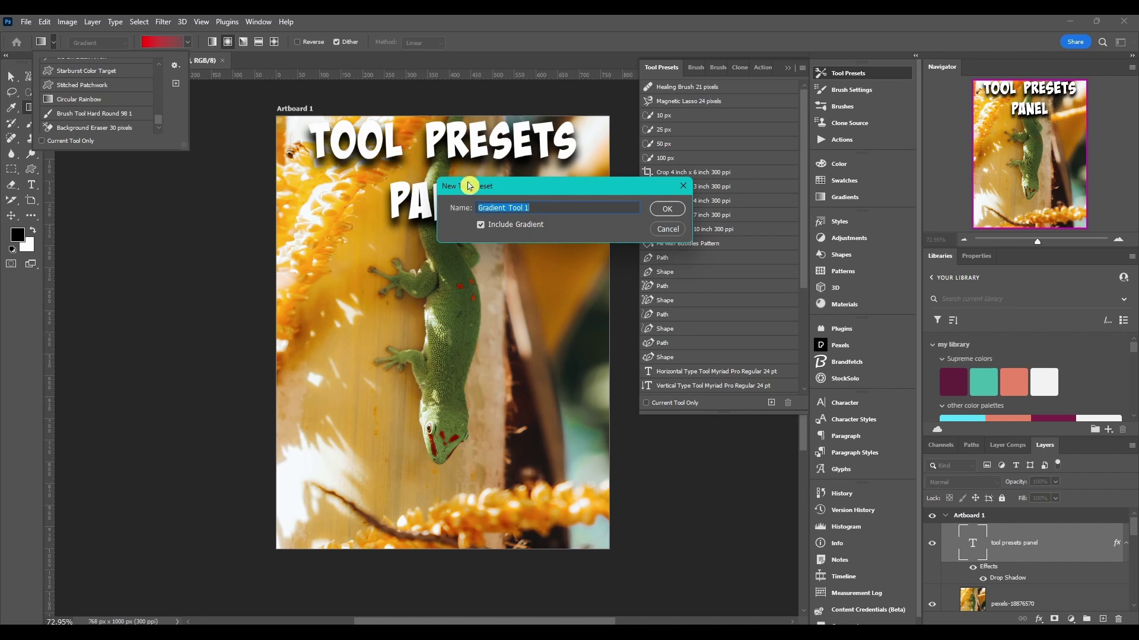
{"action": "left_click_drag", "start_coordinate": [469, 186], "coordinate": [110, 200]}
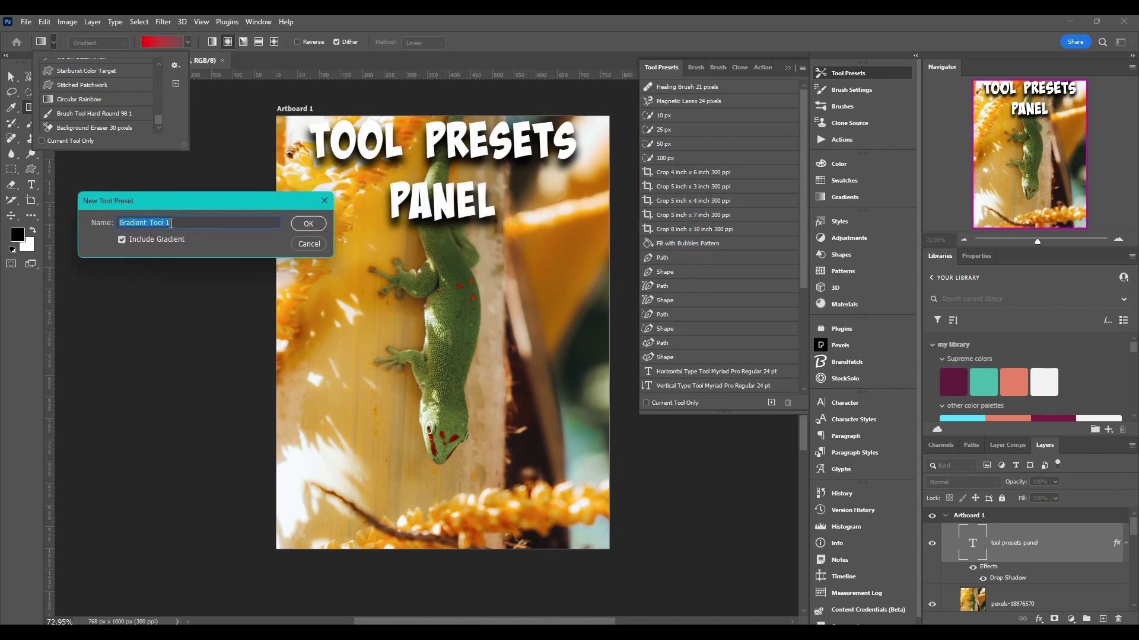
{"action": "left_click", "coordinate": [306, 224]}
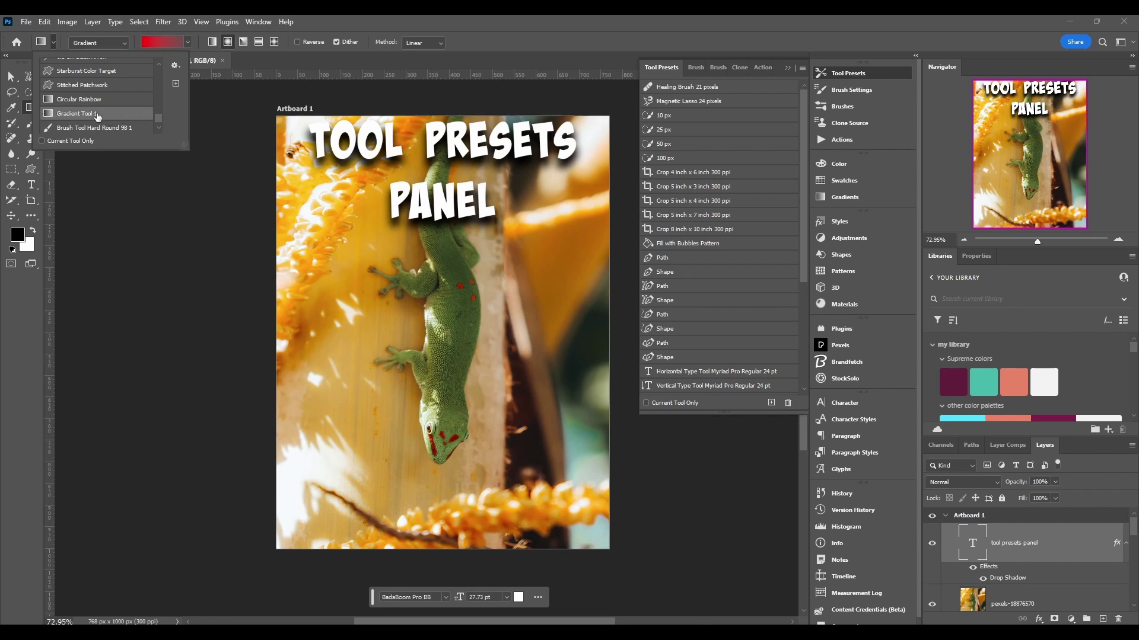
{"action": "left_click", "coordinate": [55, 44]}
Step: Reopen the Tool Presets panel, scroll the list, and turn on Current Tool Only
{"action": "left_click", "coordinate": [834, 77]}
{"action": "left_click", "coordinate": [835, 77]}
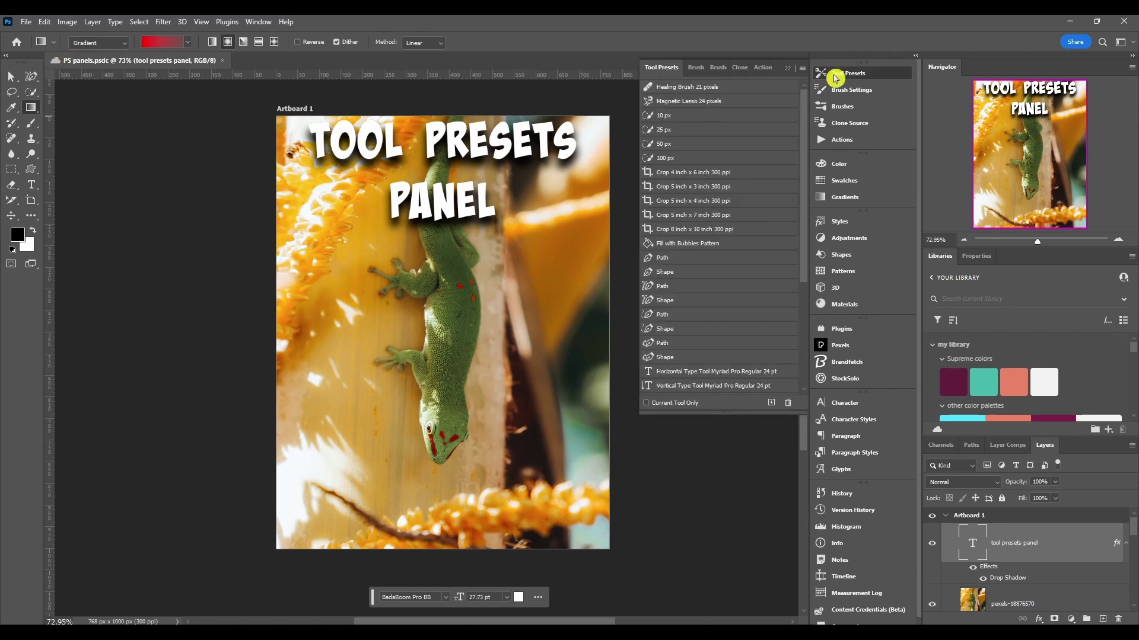
{"action": "scroll", "coordinate": [666, 346], "scroll_direction": "down", "scroll_amount": 6}
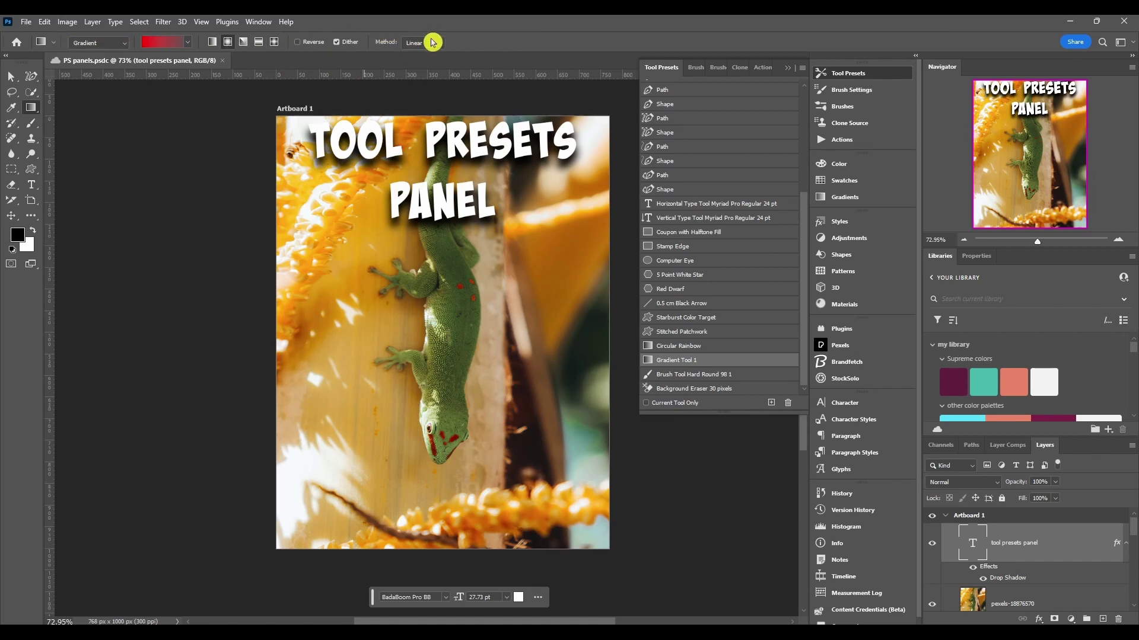
{"action": "scroll", "coordinate": [729, 254], "scroll_direction": "up", "scroll_amount": 3}
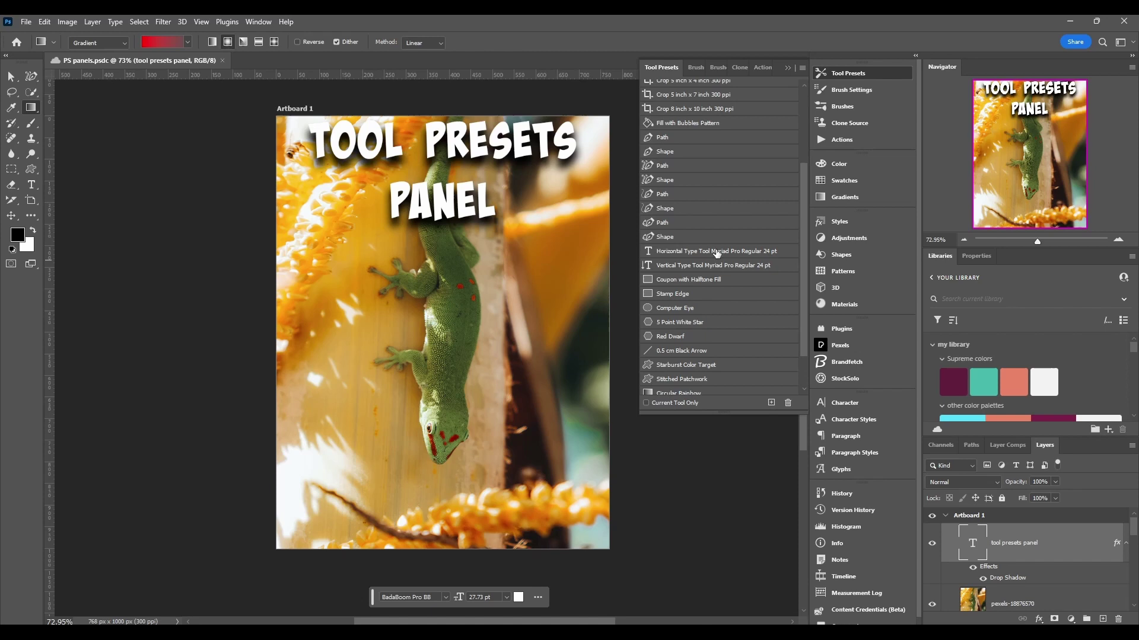
{"action": "scroll", "coordinate": [676, 314], "scroll_direction": "down", "scroll_amount": 2}
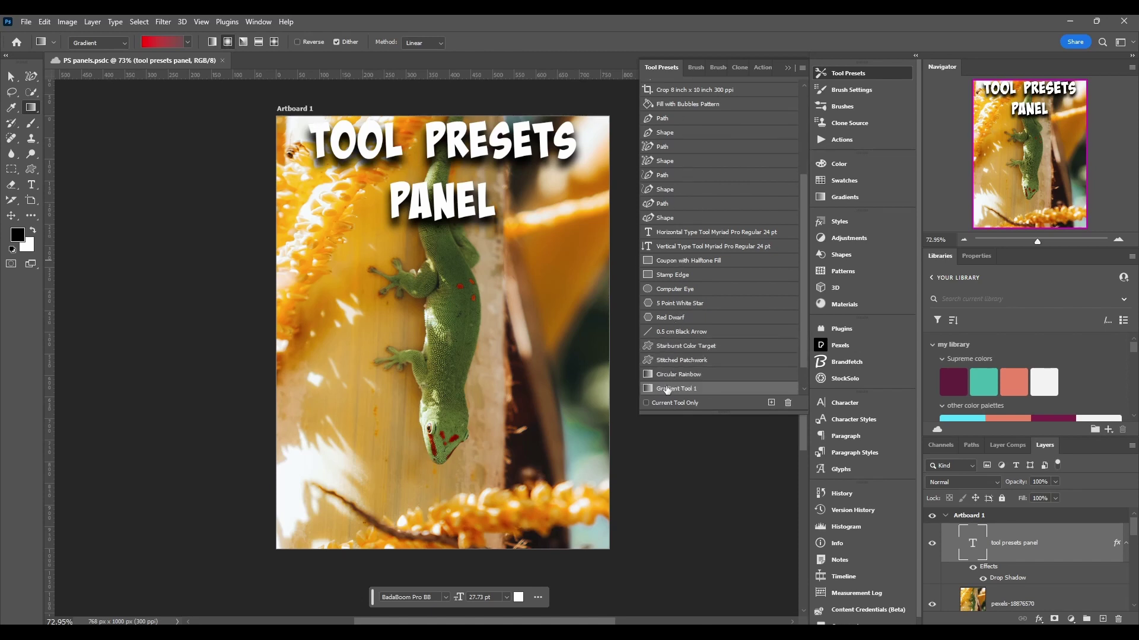
{"action": "left_click", "coordinate": [647, 405]}
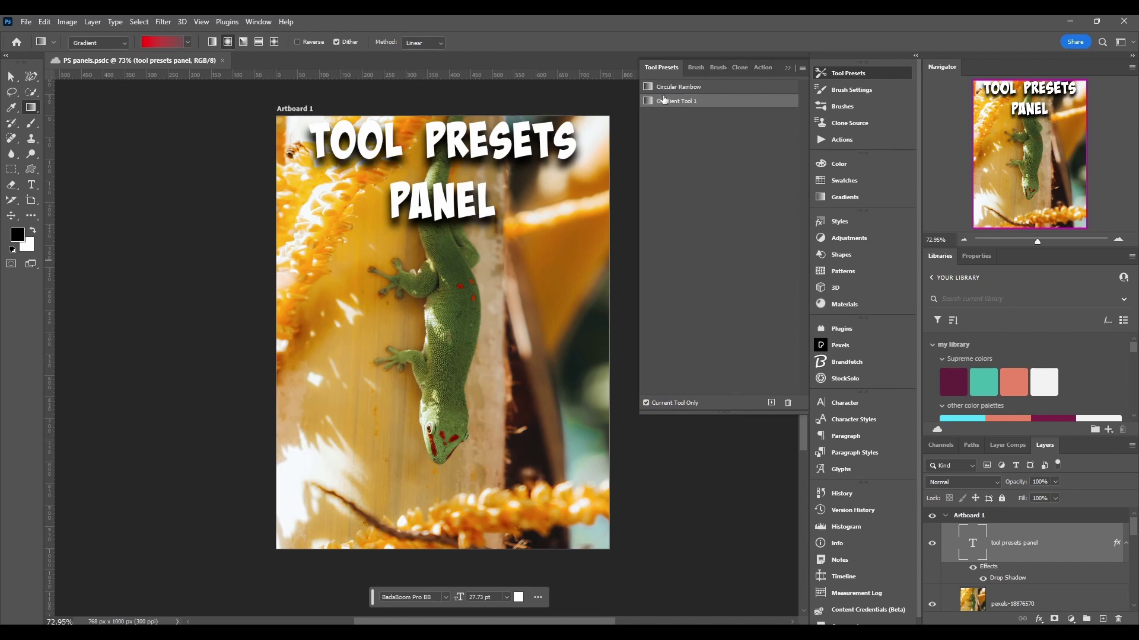
Step: Step through Pen, Brush, Custom Shape and Horizontal Type tools, ending on the Crop tool
{"action": "left_click", "coordinate": [34, 107]}
{"action": "left_click", "coordinate": [31, 77]}
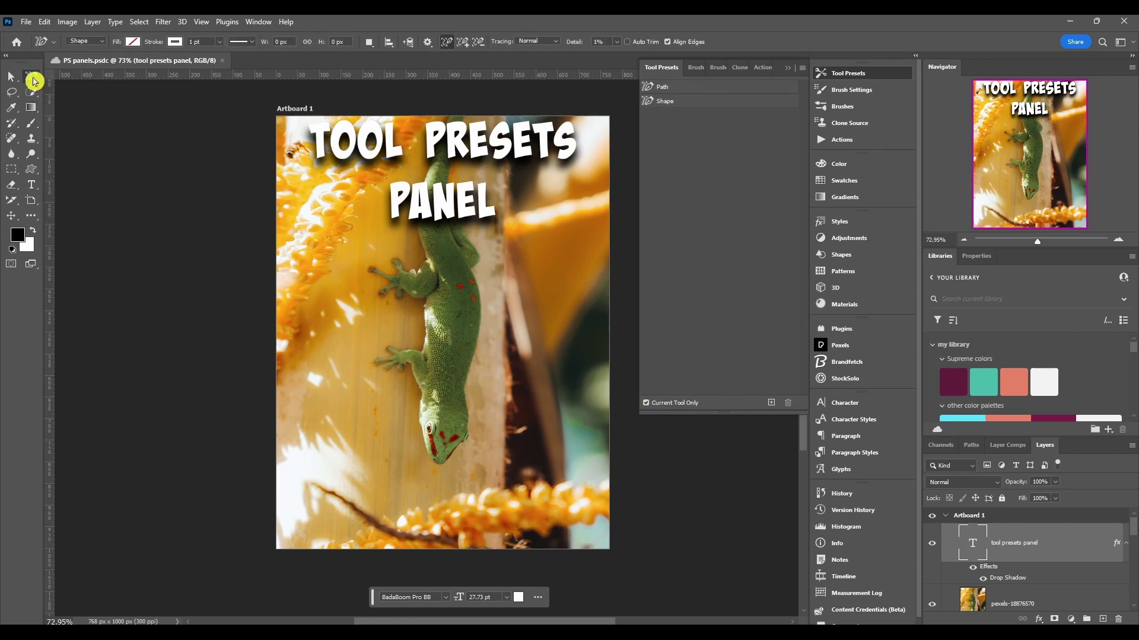
{"action": "right_click", "coordinate": [33, 77]}
{"action": "left_click", "coordinate": [52, 81]}
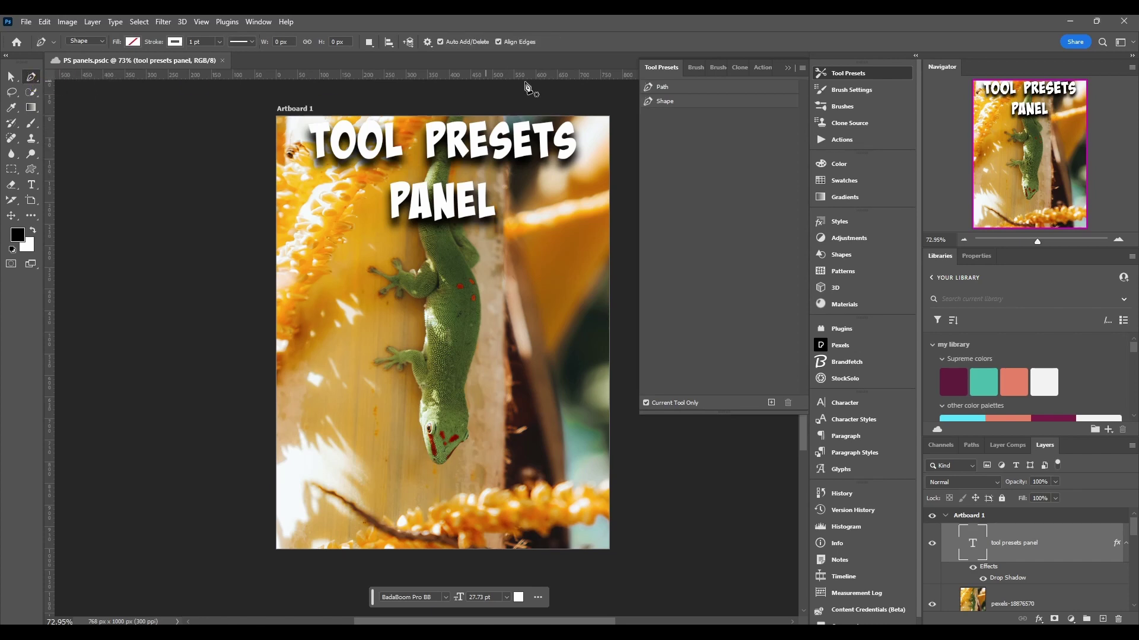
{"action": "left_click", "coordinate": [31, 123]}
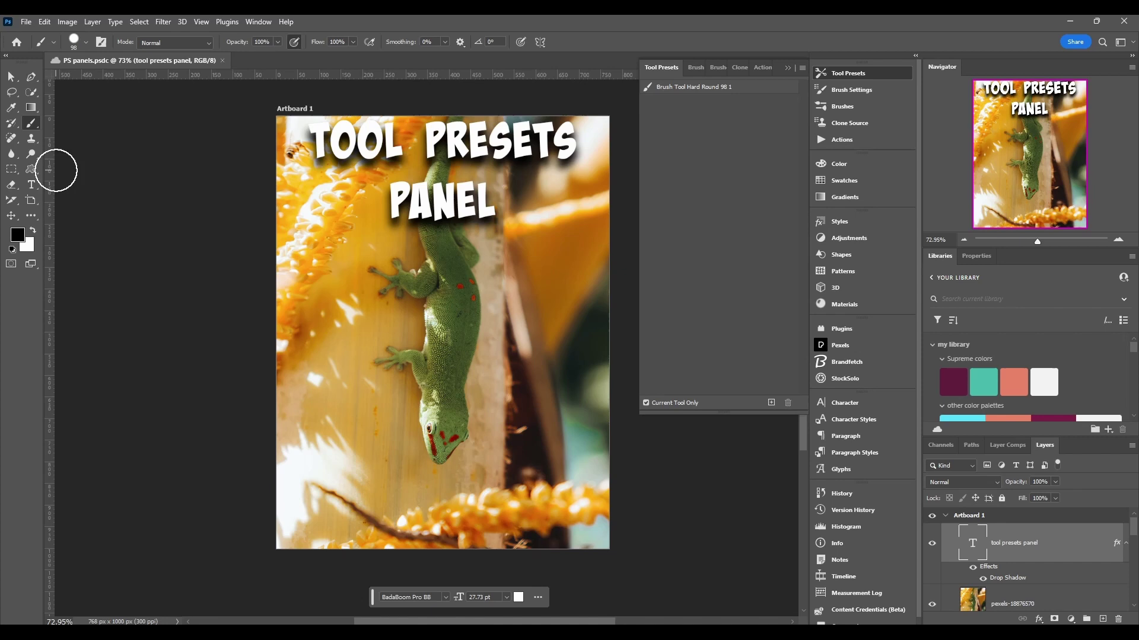
{"action": "left_click", "coordinate": [31, 170]}
{"action": "left_click", "coordinate": [31, 188]}
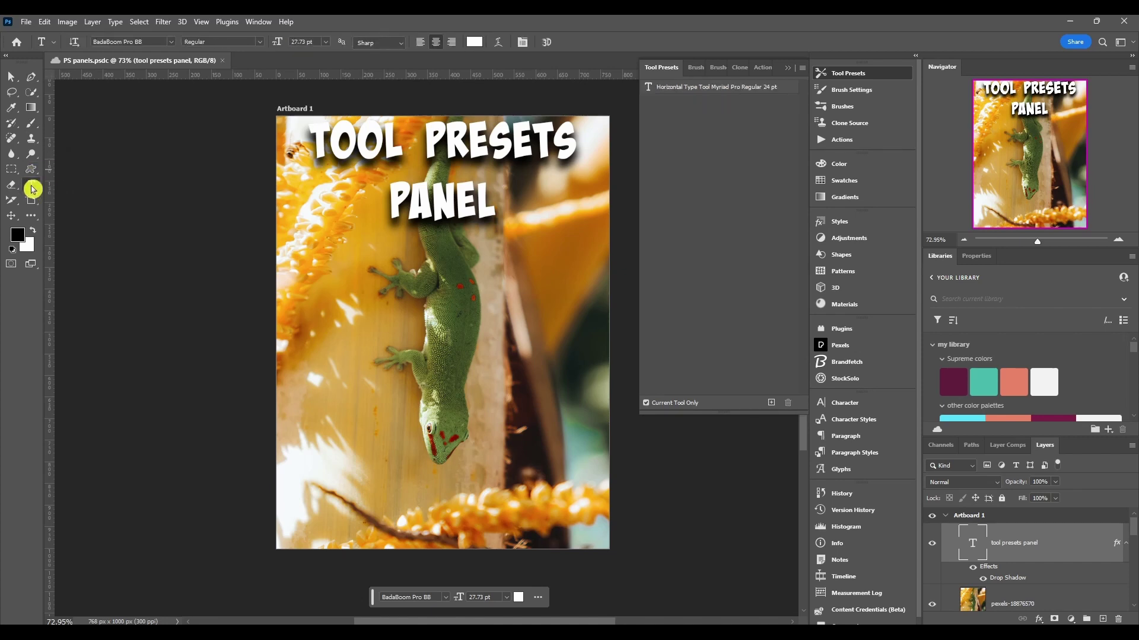
{"action": "left_click", "coordinate": [19, 195]}
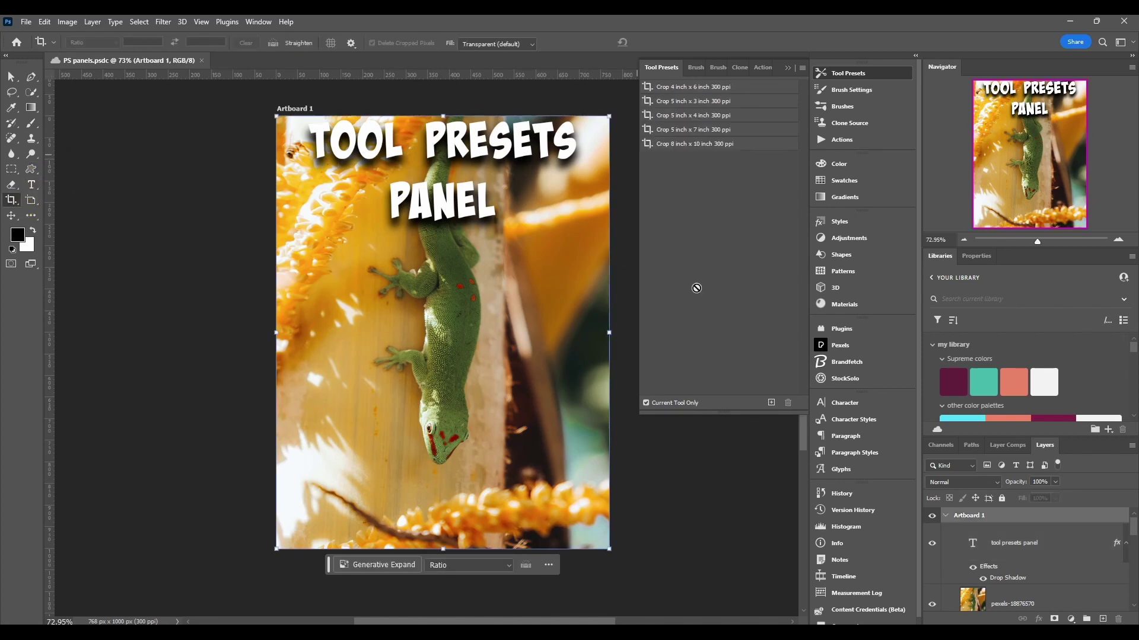
Step: Turn off Current Tool Only, apply the Path and Shape presets, then return to the Brush with B
{"action": "left_click", "coordinate": [647, 403]}
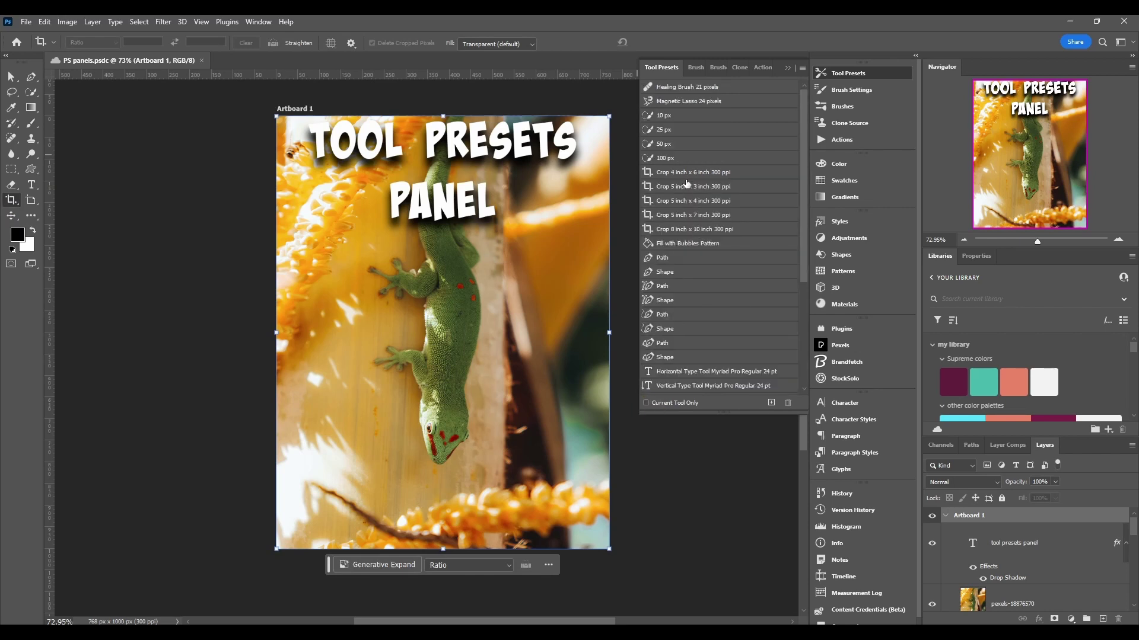
{"action": "scroll", "coordinate": [687, 184], "scroll_direction": "down", "scroll_amount": 4}
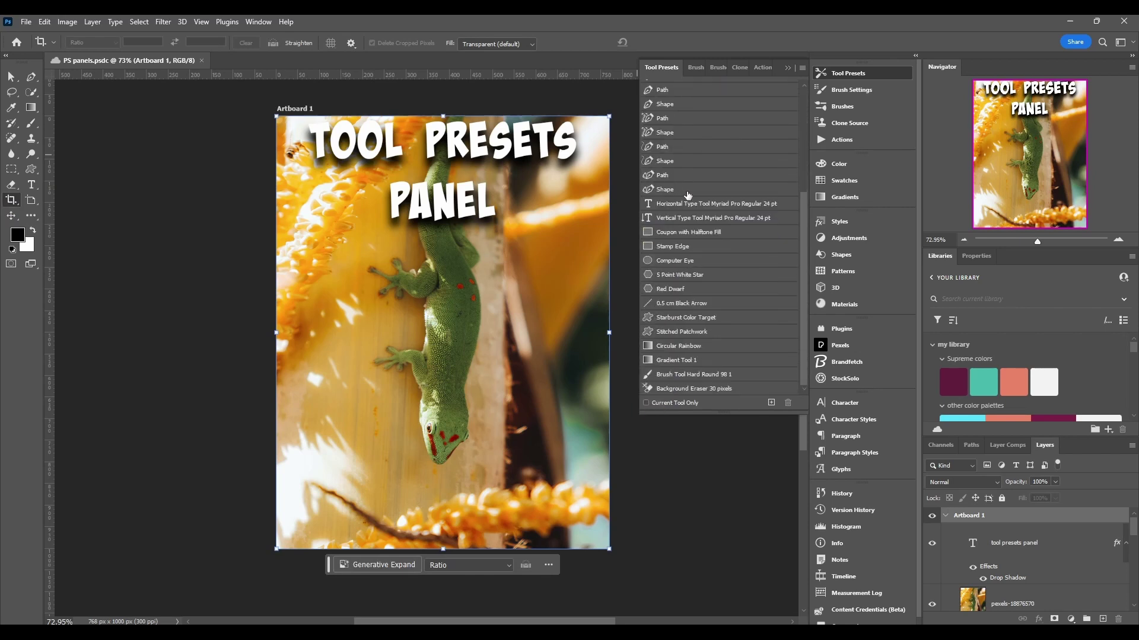
{"action": "scroll", "coordinate": [687, 195], "scroll_direction": "up", "scroll_amount": 4}
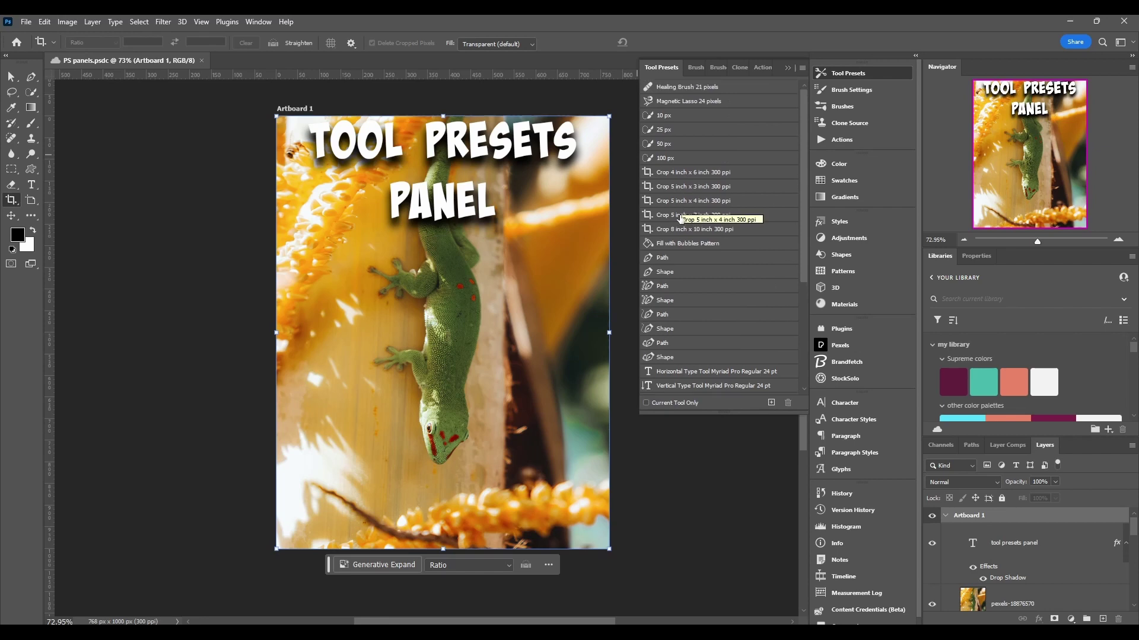
{"action": "left_click", "coordinate": [804, 450]}
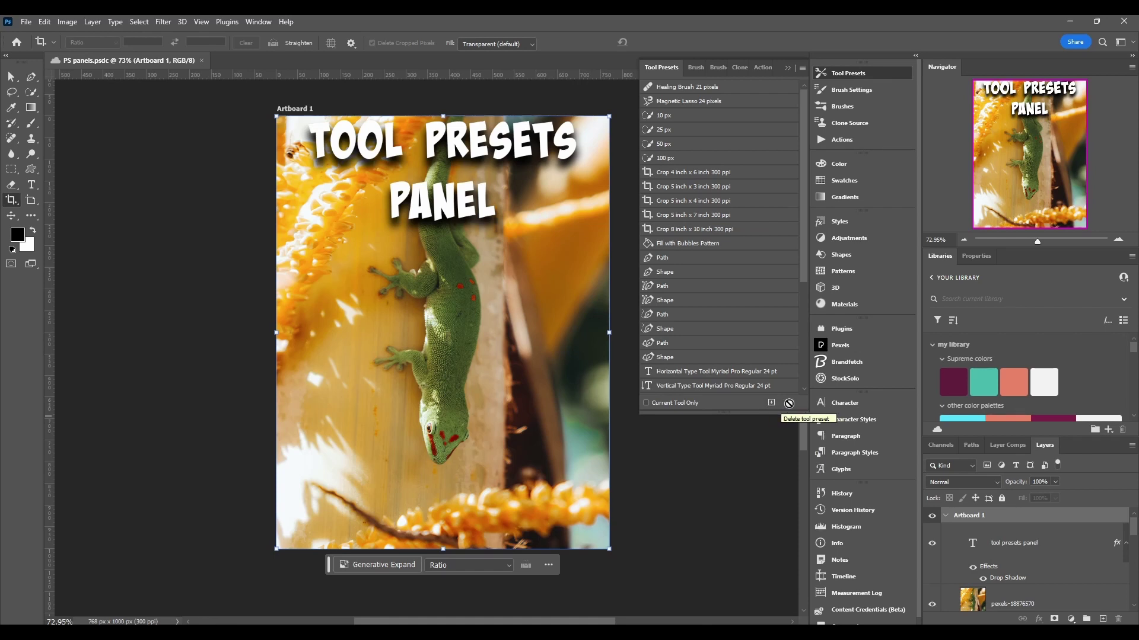
{"action": "left_click", "coordinate": [722, 344]}
{"action": "left_click", "coordinate": [722, 356]}
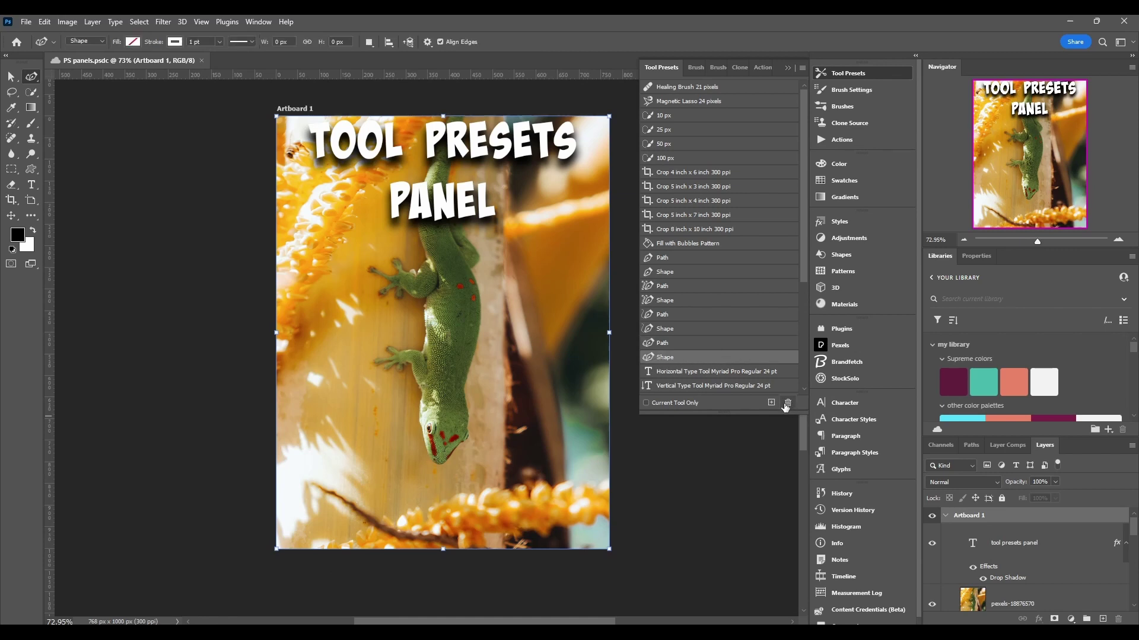
{"action": "key", "text": "b"}
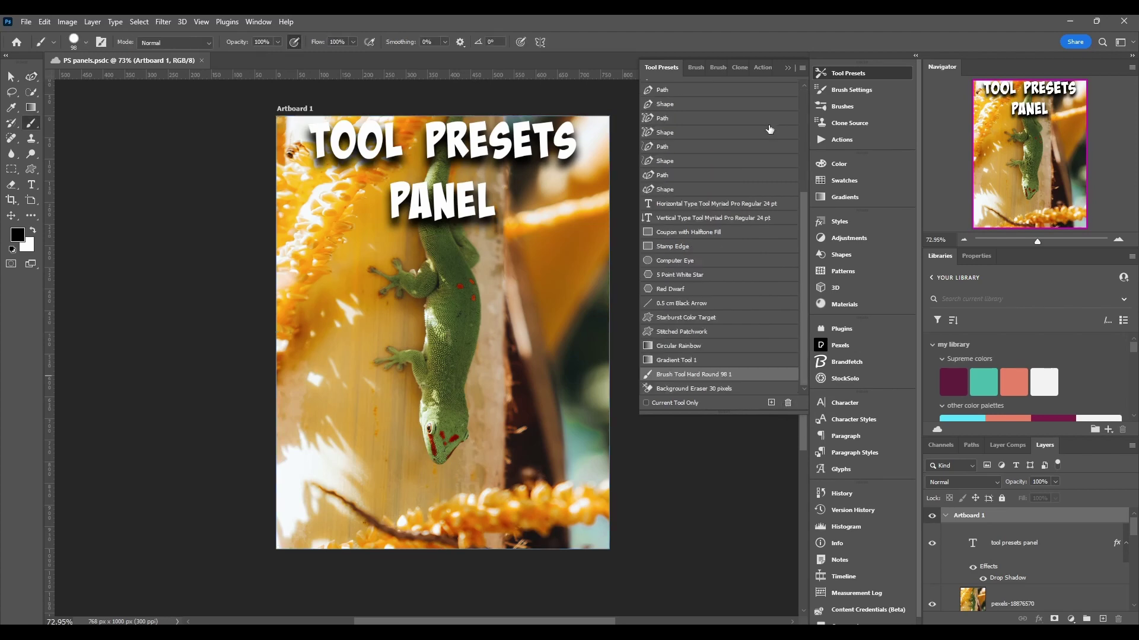
Step: Try Text Only, Small List and Large List preset views, settle on Small List, and launch Preset Manager
{"action": "left_click", "coordinate": [802, 69]}
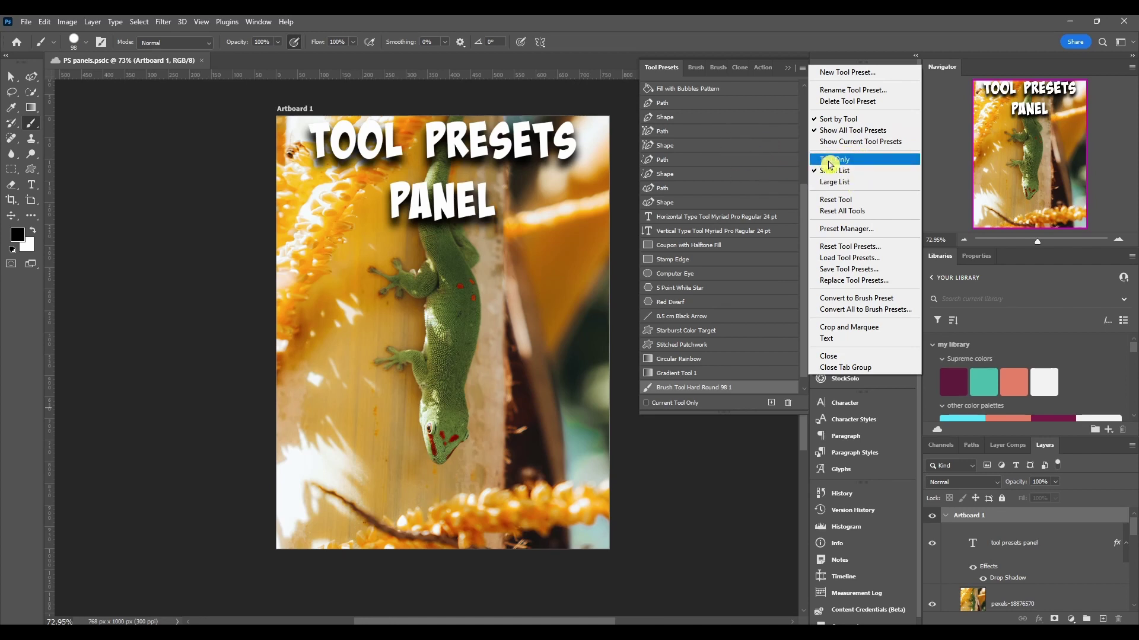
{"action": "left_click", "coordinate": [829, 164]}
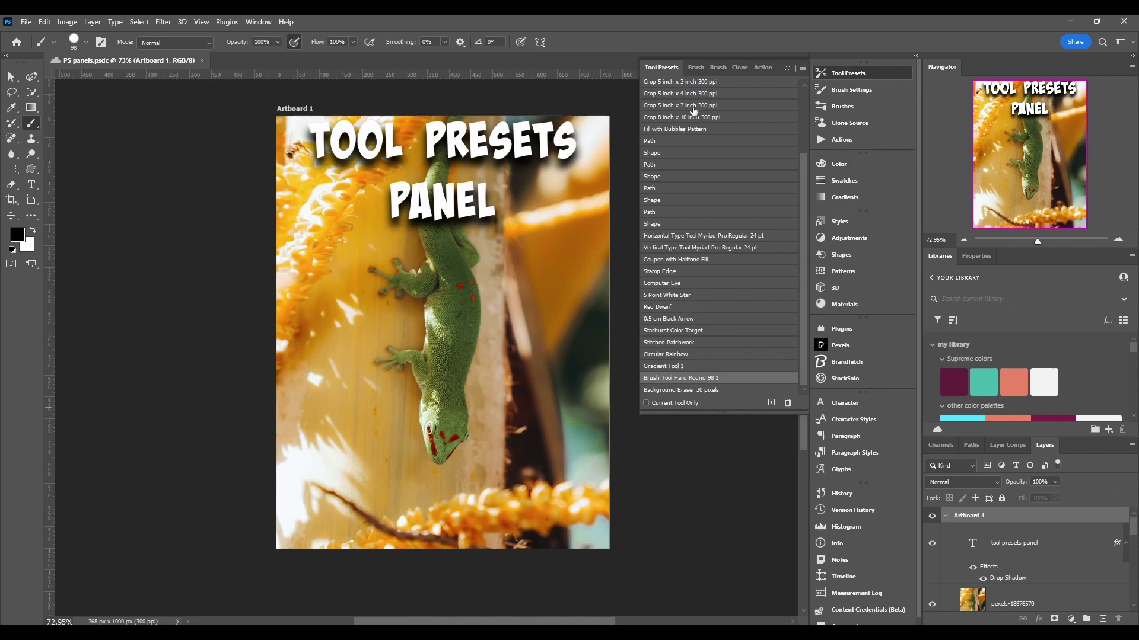
{"action": "right_click", "coordinate": [652, 90]}
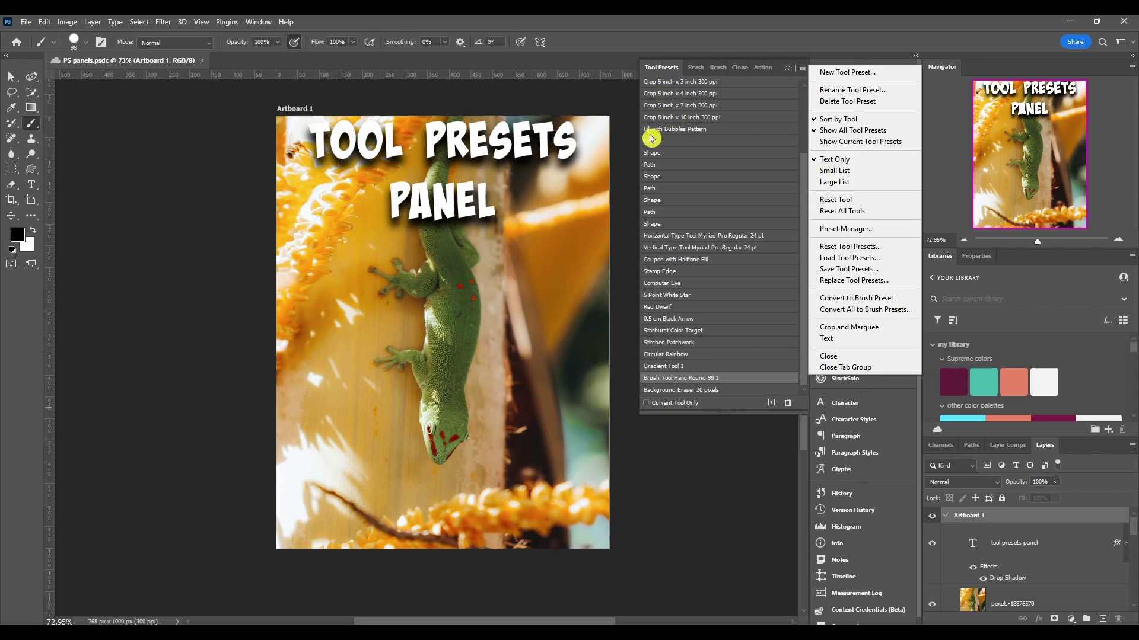
{"action": "left_click", "coordinate": [846, 173]}
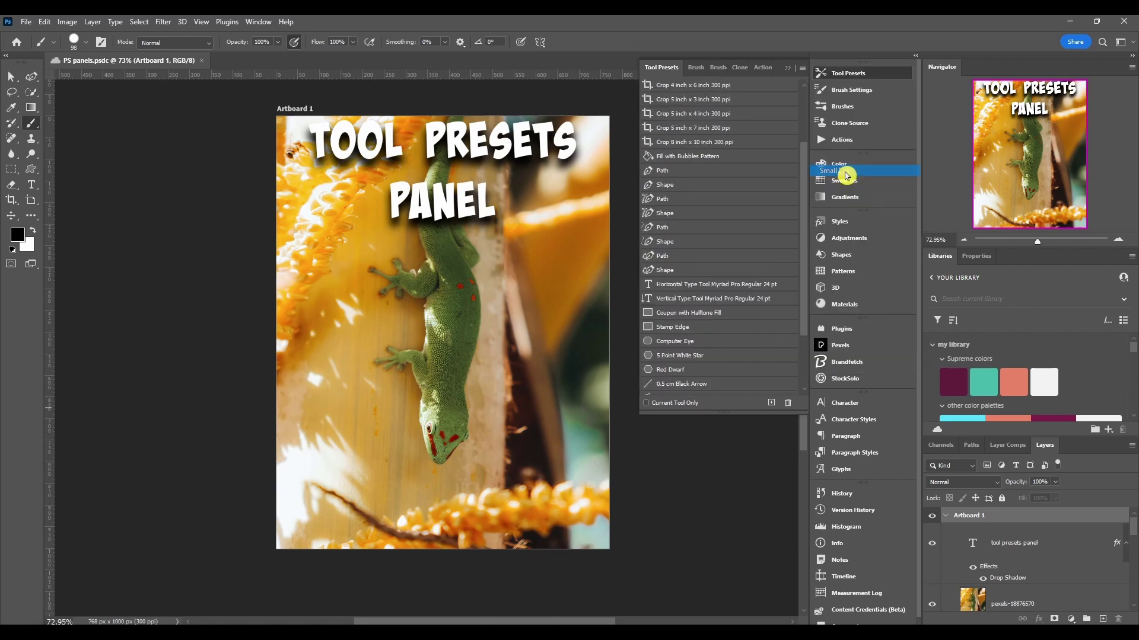
{"action": "left_click", "coordinate": [802, 68]}
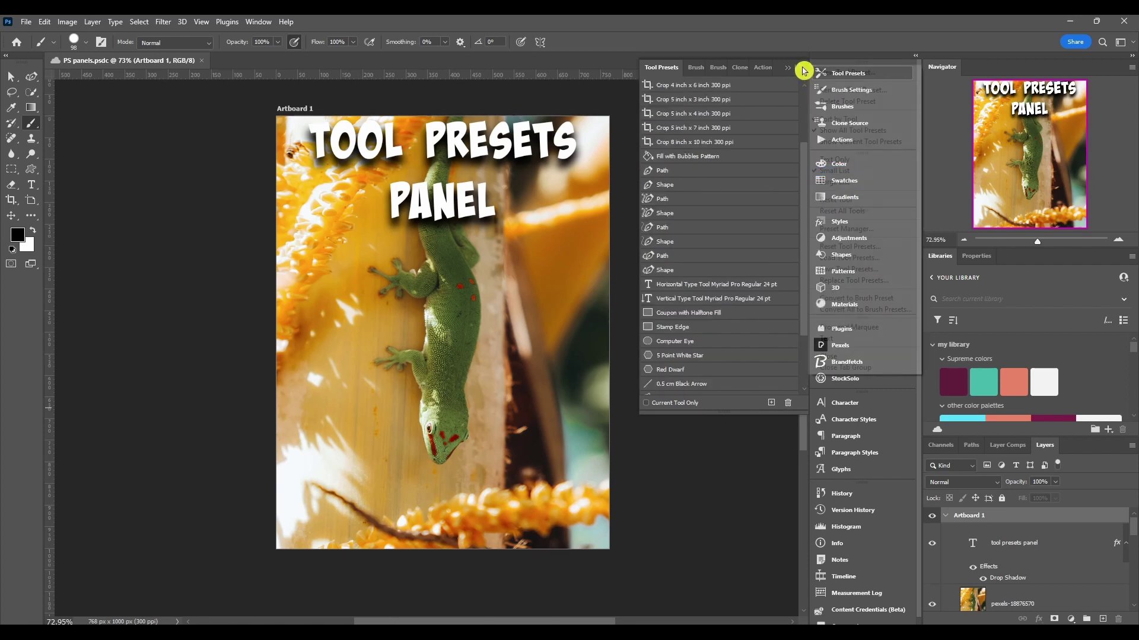
{"action": "left_click", "coordinate": [846, 185]}
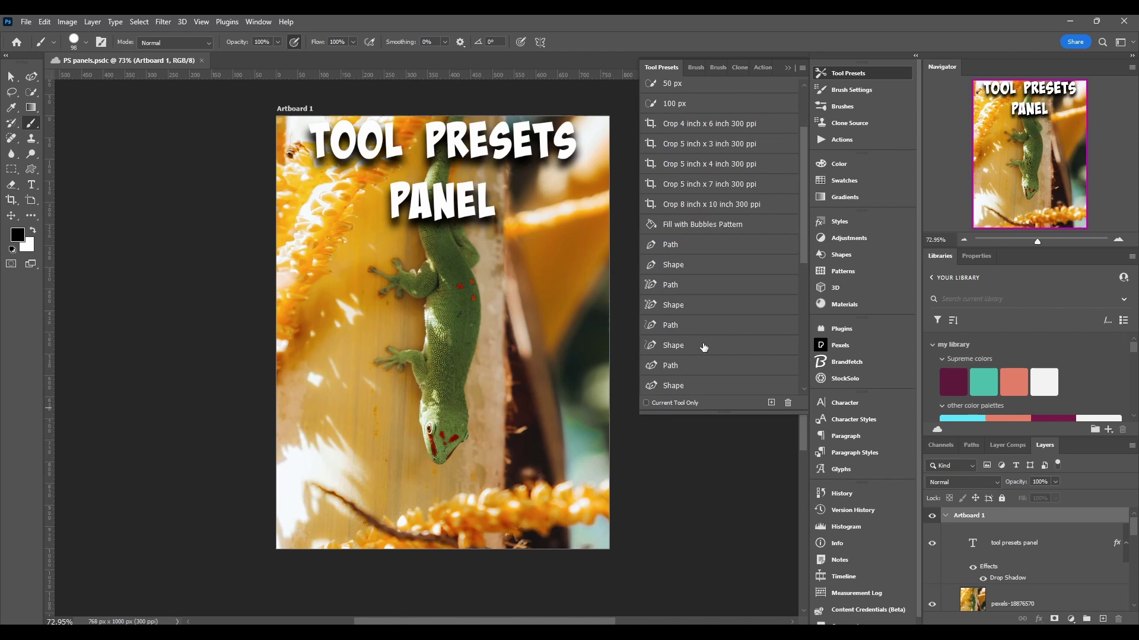
{"action": "left_click", "coordinate": [803, 67]}
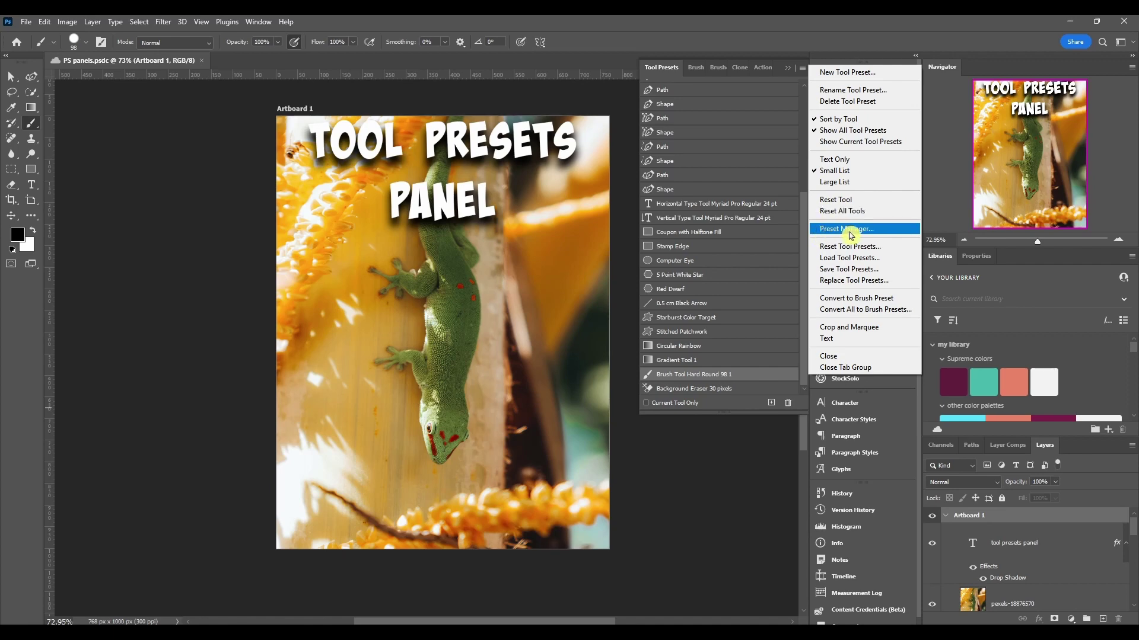
{"action": "left_click", "coordinate": [875, 230]}
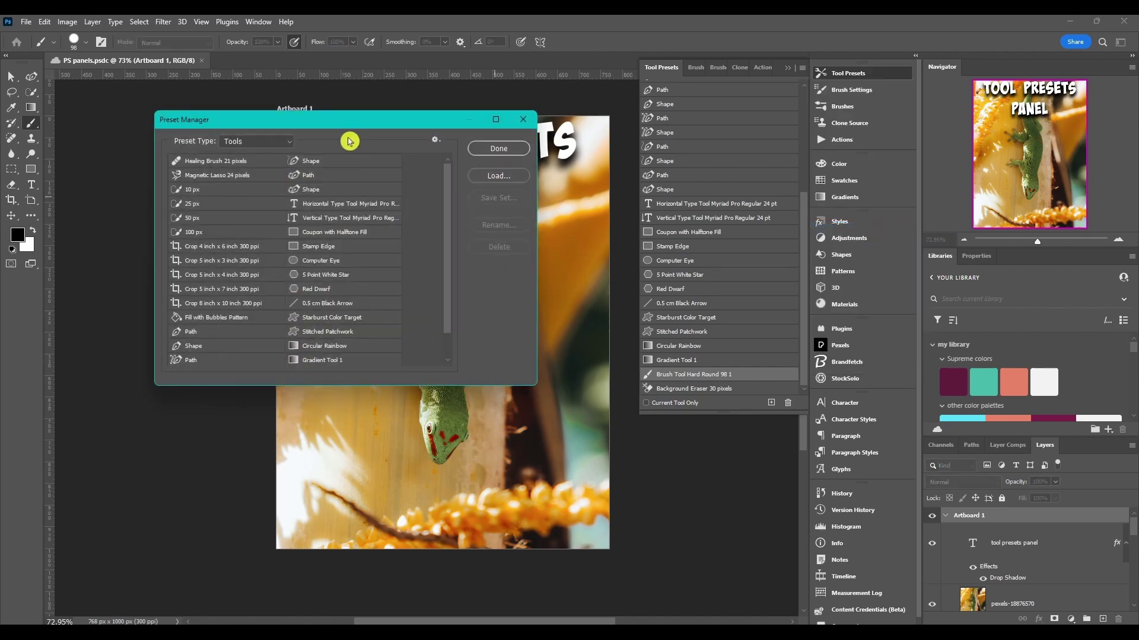
Step: Move the Preset Manager aside and switch Preset Type to Contours, then back to Tools
{"action": "left_click_drag", "start_coordinate": [338, 119], "coordinate": [295, 168]}
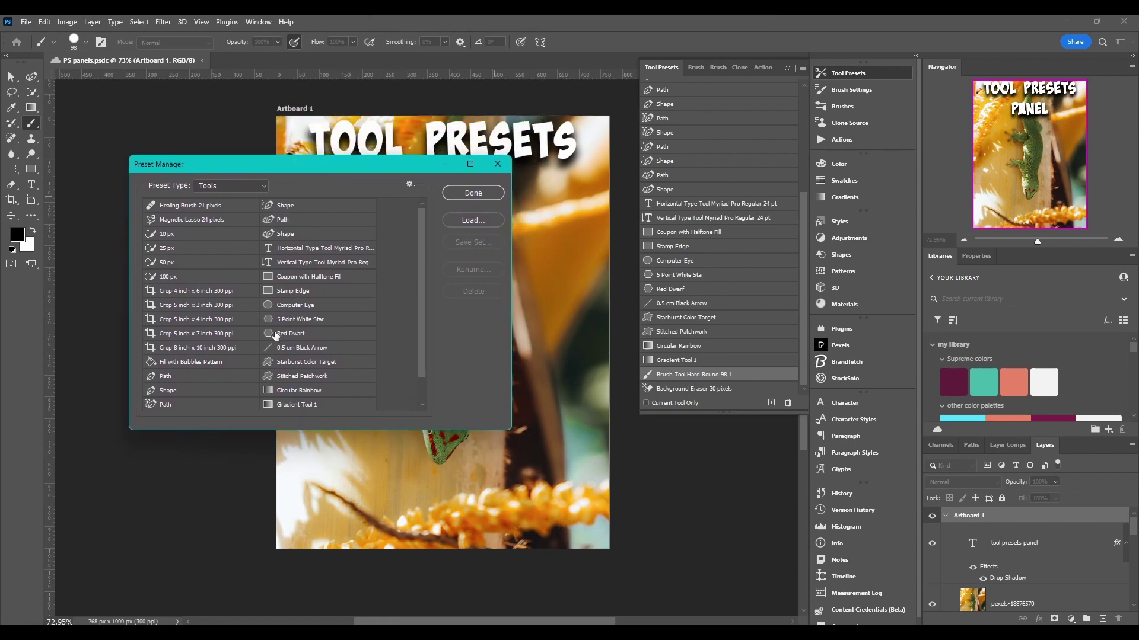
{"action": "scroll", "coordinate": [250, 332], "scroll_direction": "down", "scroll_amount": 1}
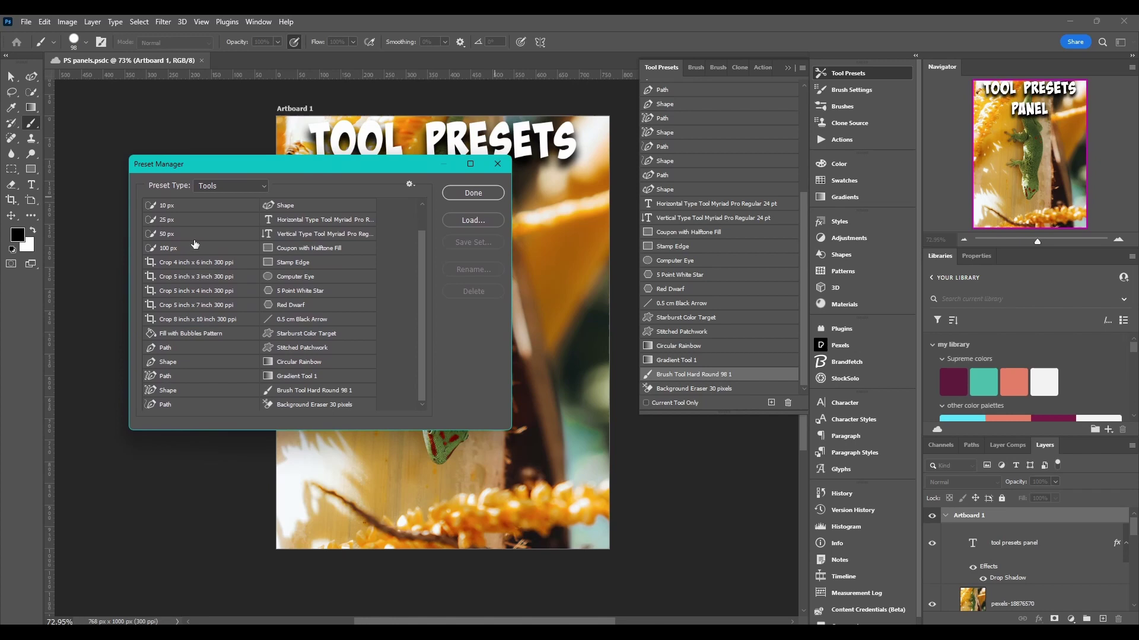
{"action": "left_click", "coordinate": [248, 186]}
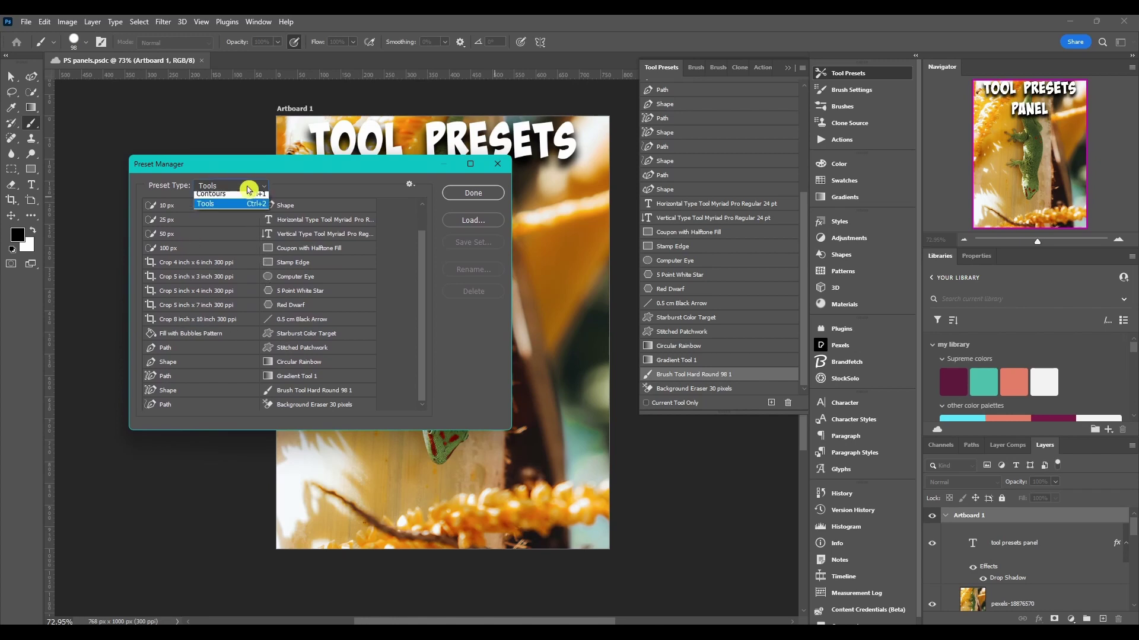
{"action": "left_click", "coordinate": [217, 197]}
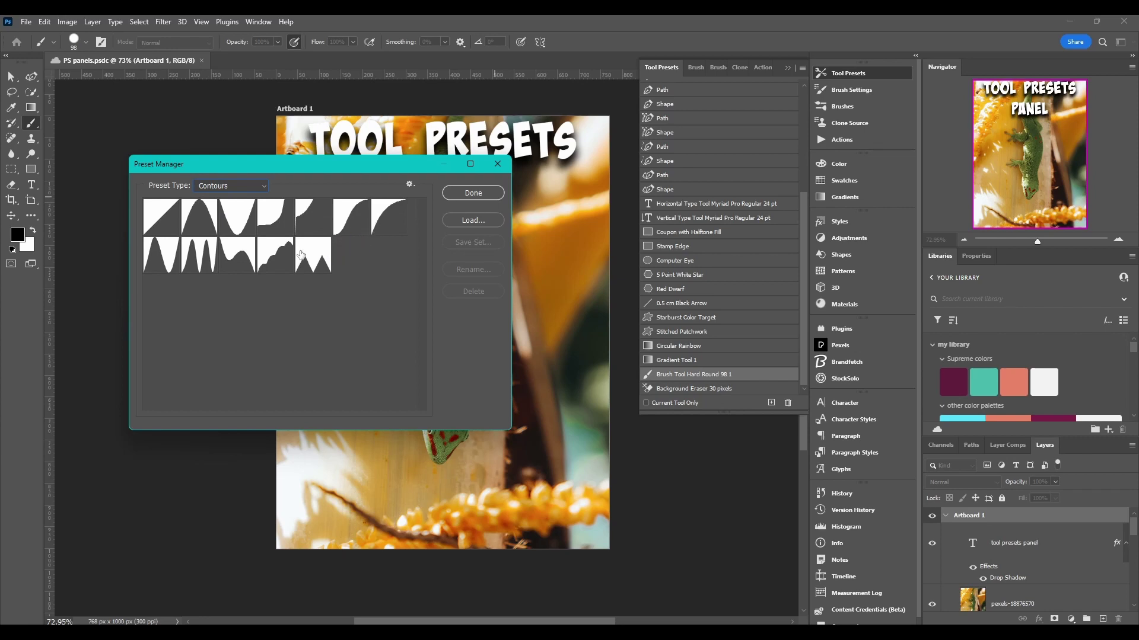
{"action": "key", "text": "ctrl+2"}
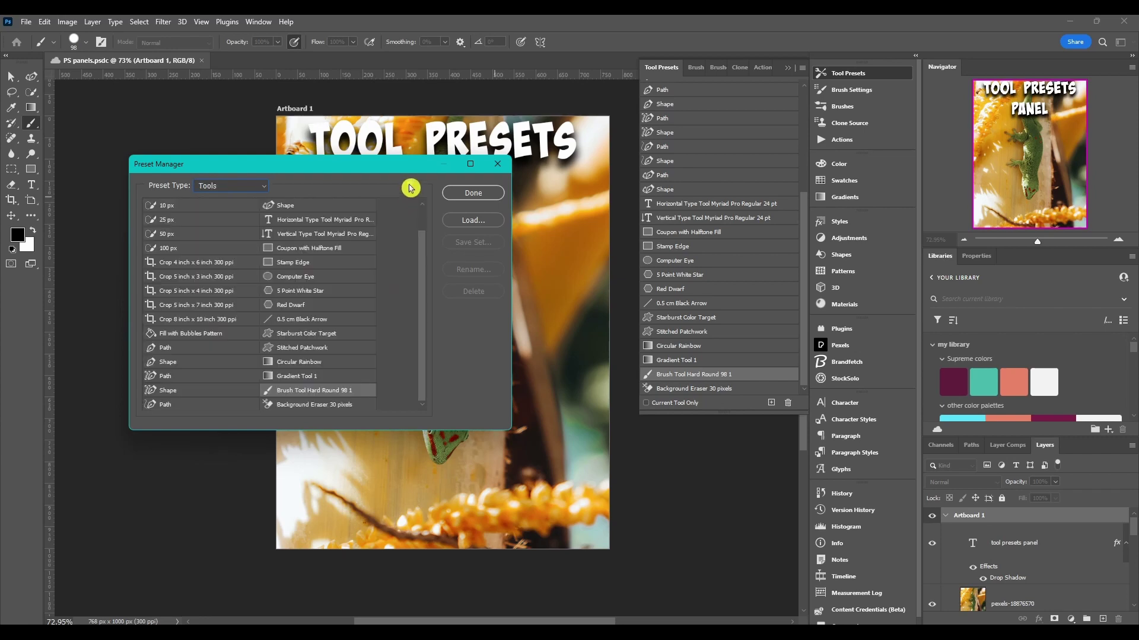
Step: Try the Text Only and Large List views in the Preset Manager, returning to Small List
{"action": "left_click", "coordinate": [411, 187]}
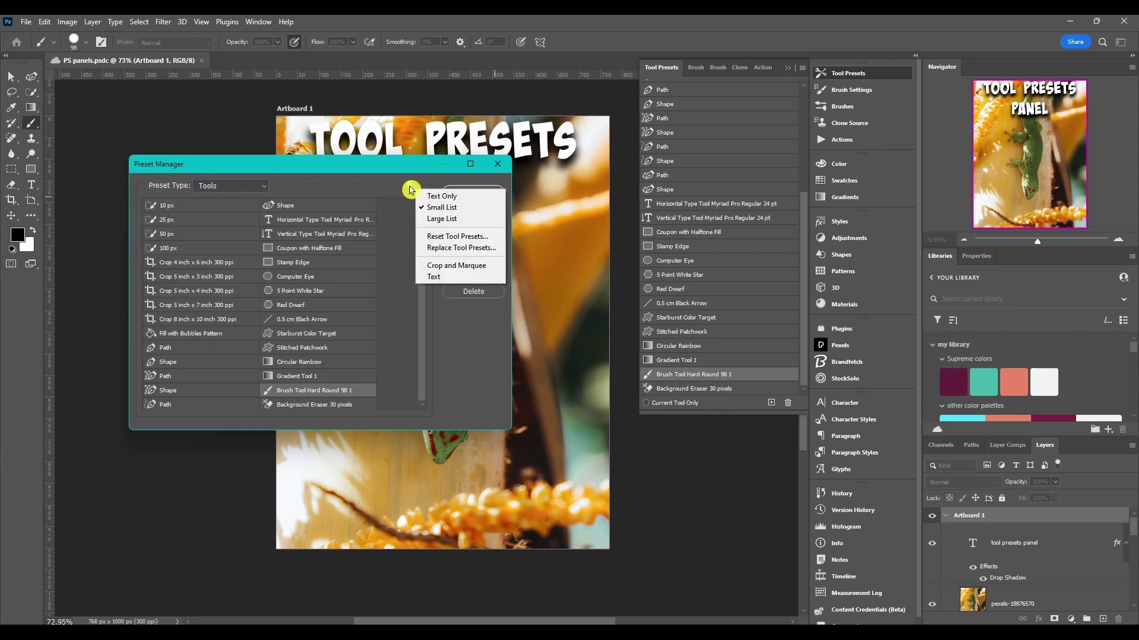
{"action": "left_click", "coordinate": [442, 196]}
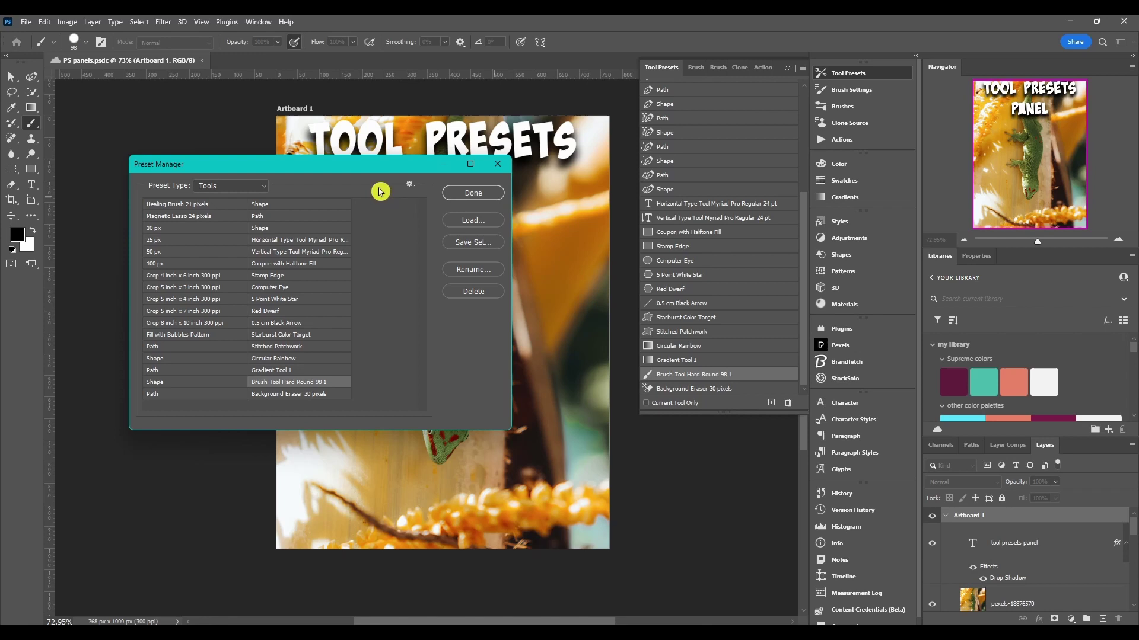
{"action": "left_click", "coordinate": [410, 186]}
{"action": "left_click", "coordinate": [433, 226]}
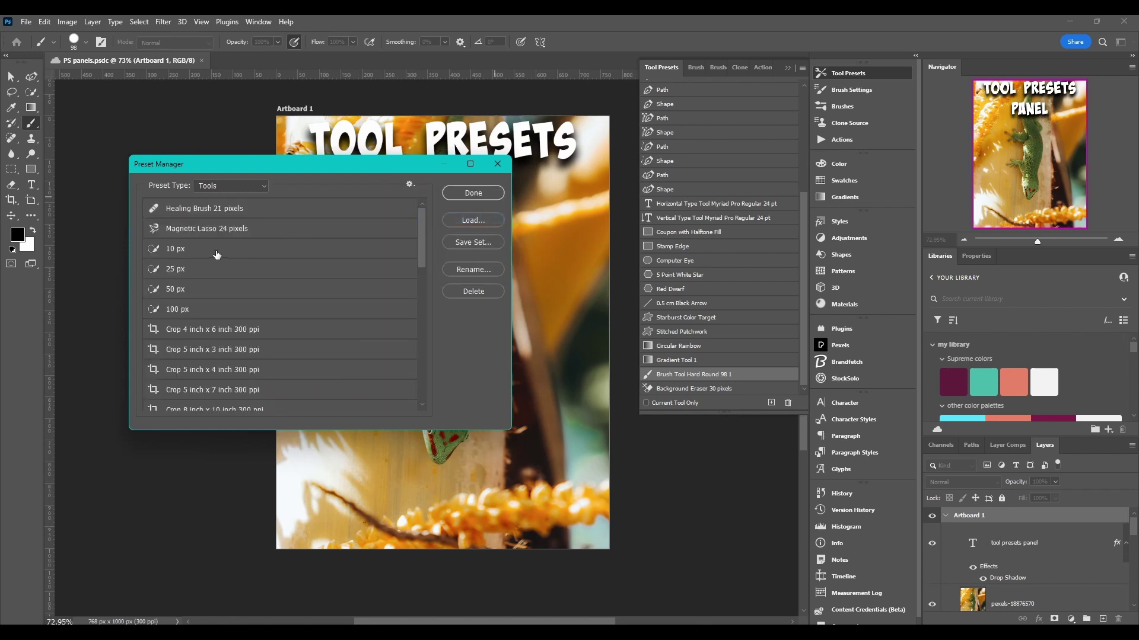
{"action": "scroll", "coordinate": [183, 294], "scroll_direction": "down", "scroll_amount": 3}
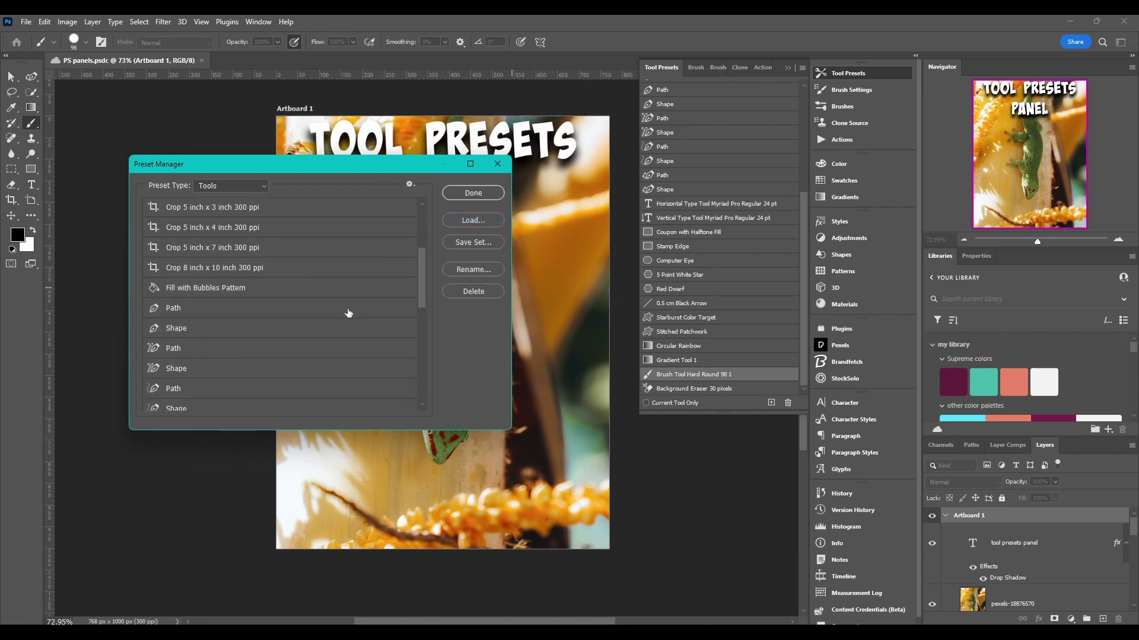
{"action": "scroll", "coordinate": [346, 313], "scroll_direction": "up", "scroll_amount": 3}
{"action": "left_click", "coordinate": [411, 185]}
{"action": "left_click", "coordinate": [441, 207]}
{"action": "left_click", "coordinate": [410, 184]}
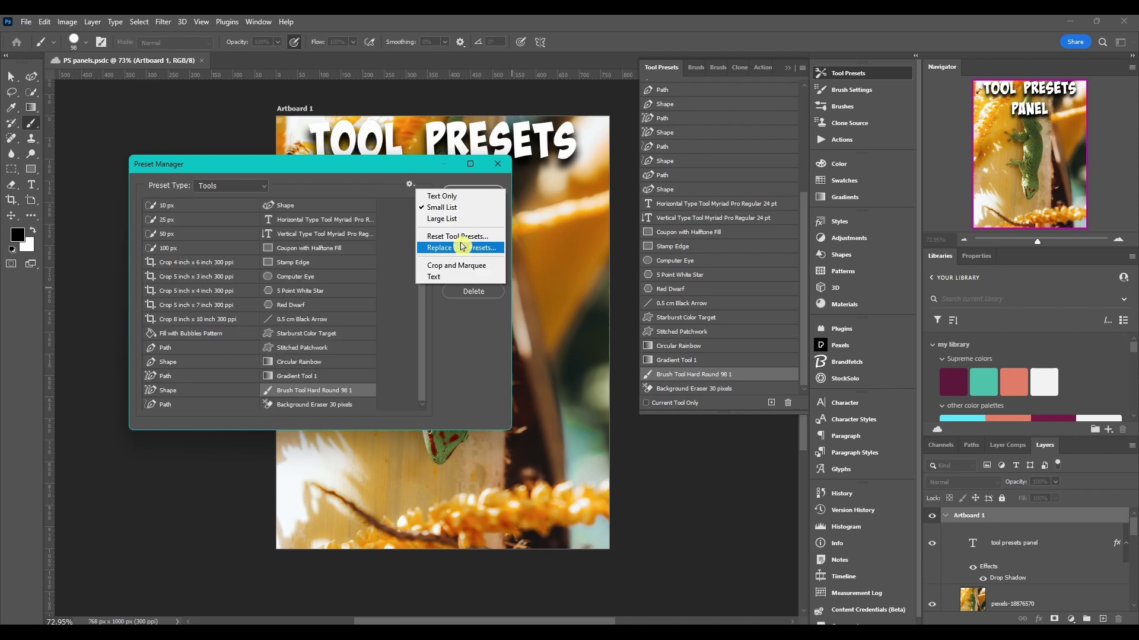
Step: Load the Crop and Marquee, then Text preset sets, cancelling each replacement, and close with Done
{"action": "left_click", "coordinate": [437, 267]}
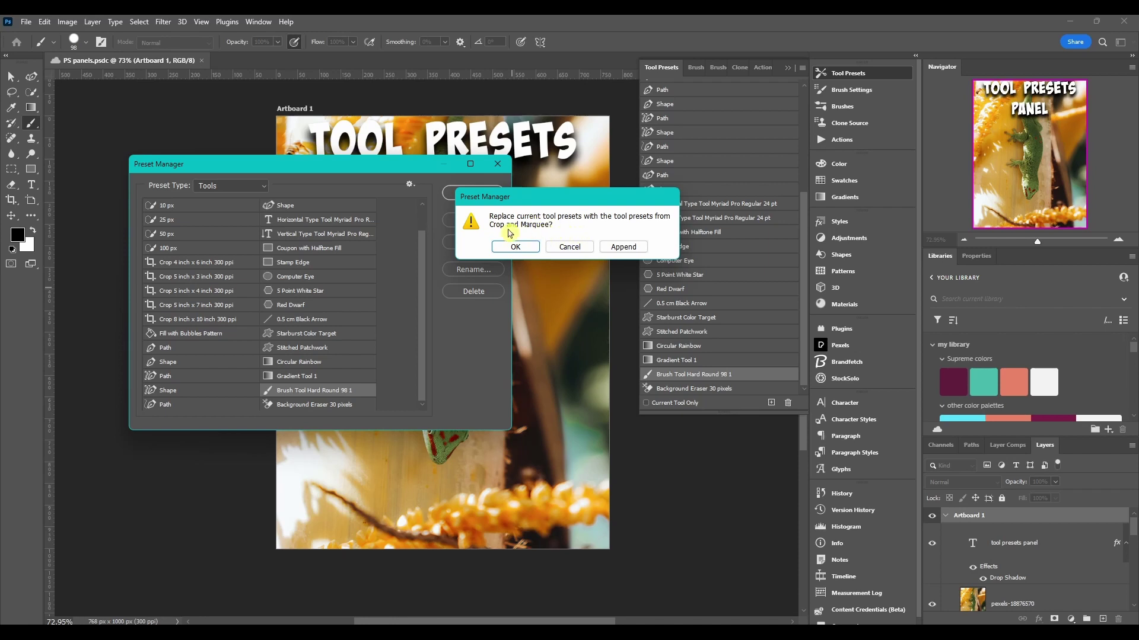
{"action": "left_click", "coordinate": [568, 246]}
{"action": "left_click", "coordinate": [409, 184]}
{"action": "left_click", "coordinate": [449, 279]}
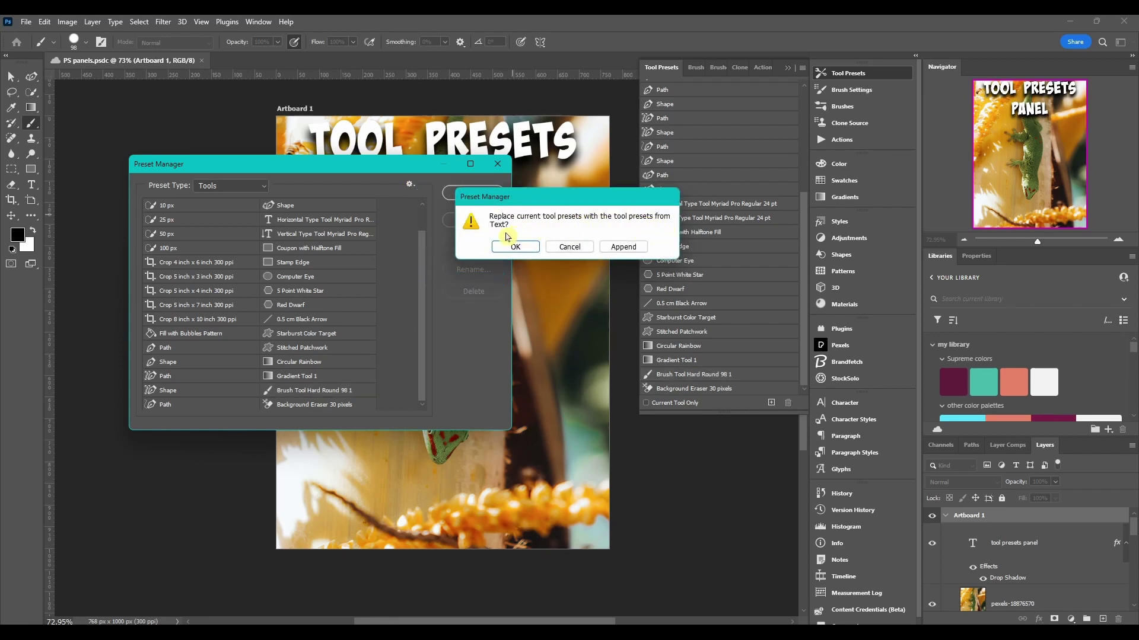
{"action": "left_click", "coordinate": [569, 246]}
{"action": "left_click", "coordinate": [498, 194]}
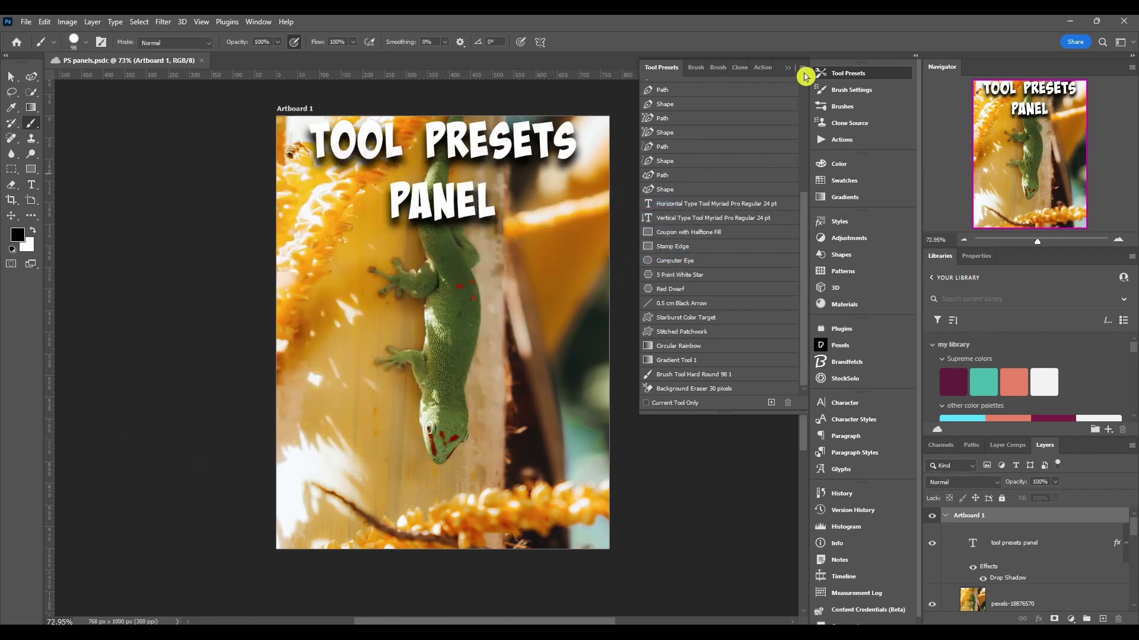
{"action": "left_click", "coordinate": [802, 67]}
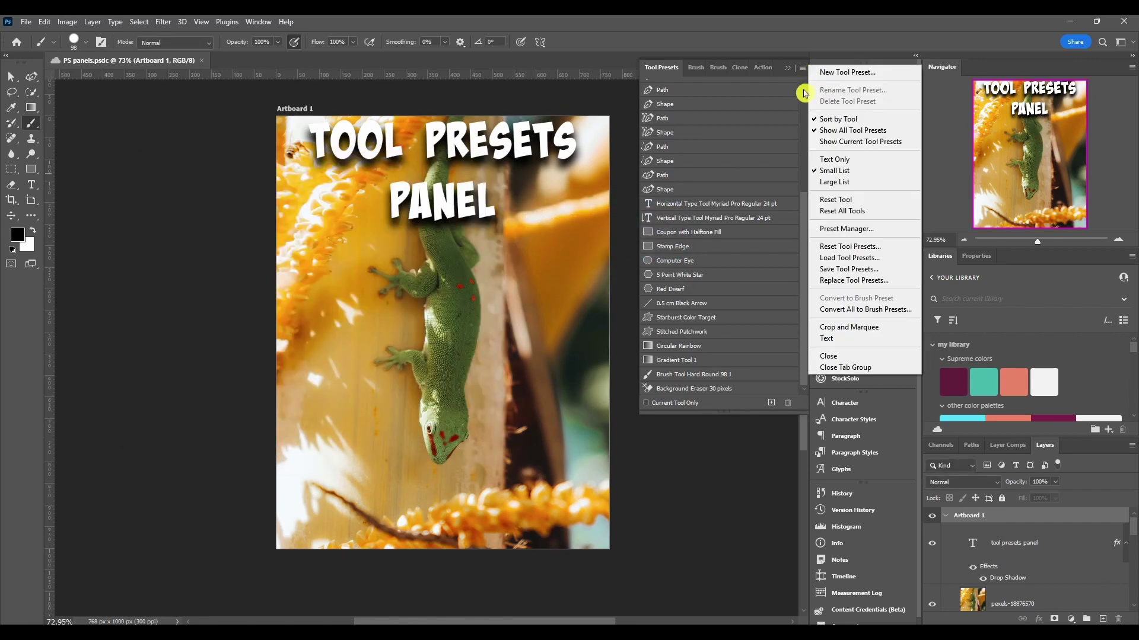
{"action": "left_click", "coordinate": [888, 261]}
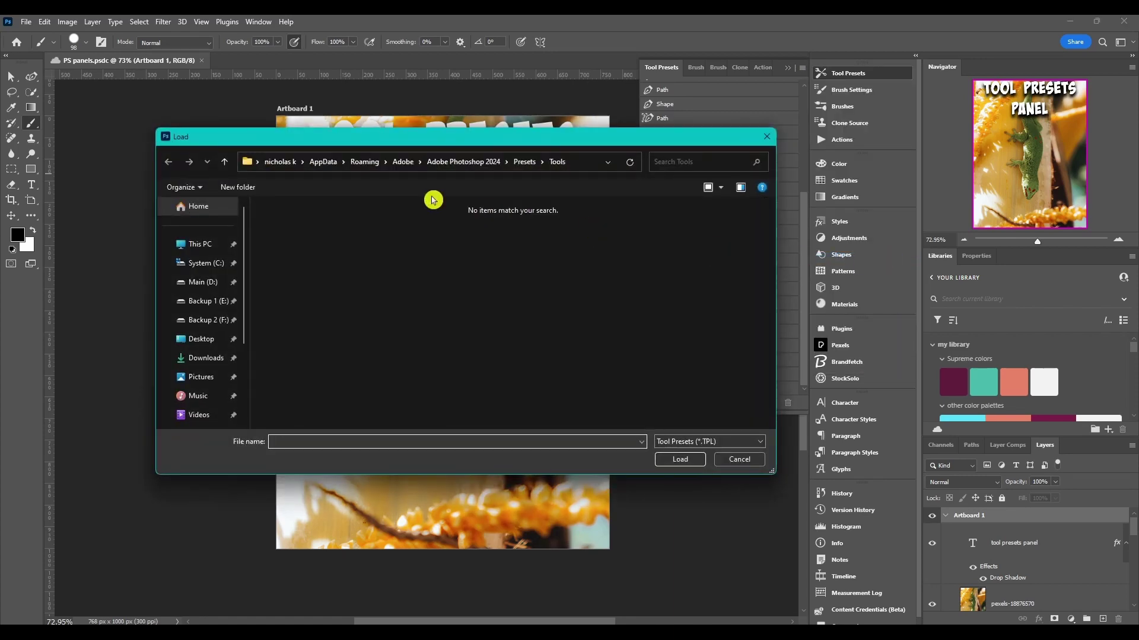
{"action": "left_click_drag", "start_coordinate": [356, 140], "coordinate": [313, 157]}
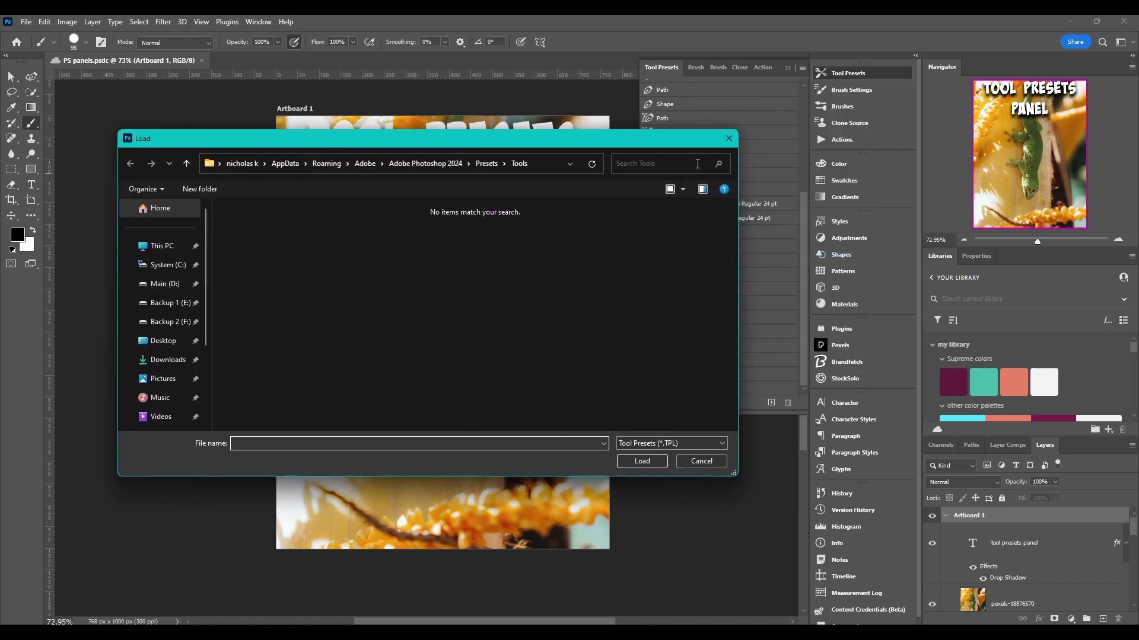
{"action": "left_click", "coordinate": [729, 139]}
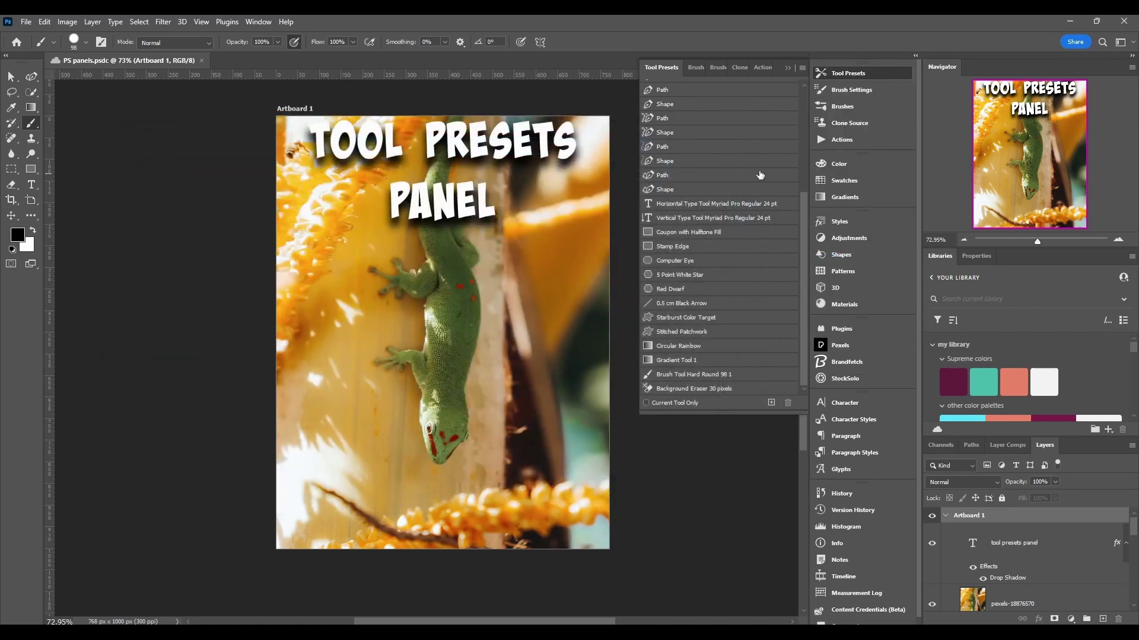
{"action": "left_click", "coordinate": [802, 69]}
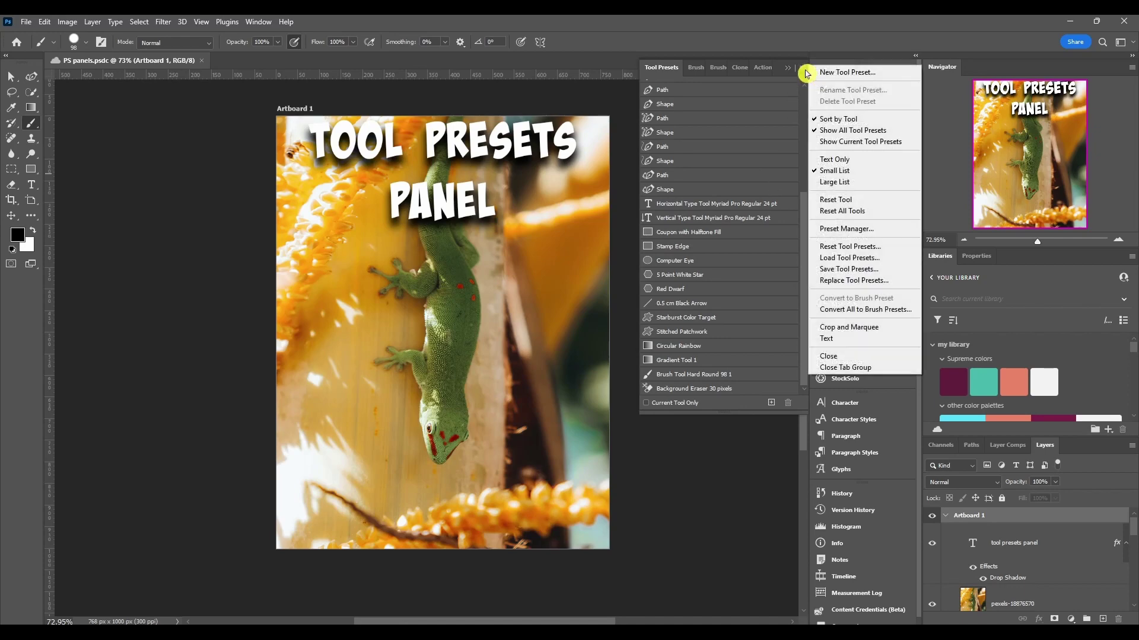
{"action": "left_click", "coordinate": [896, 273]}
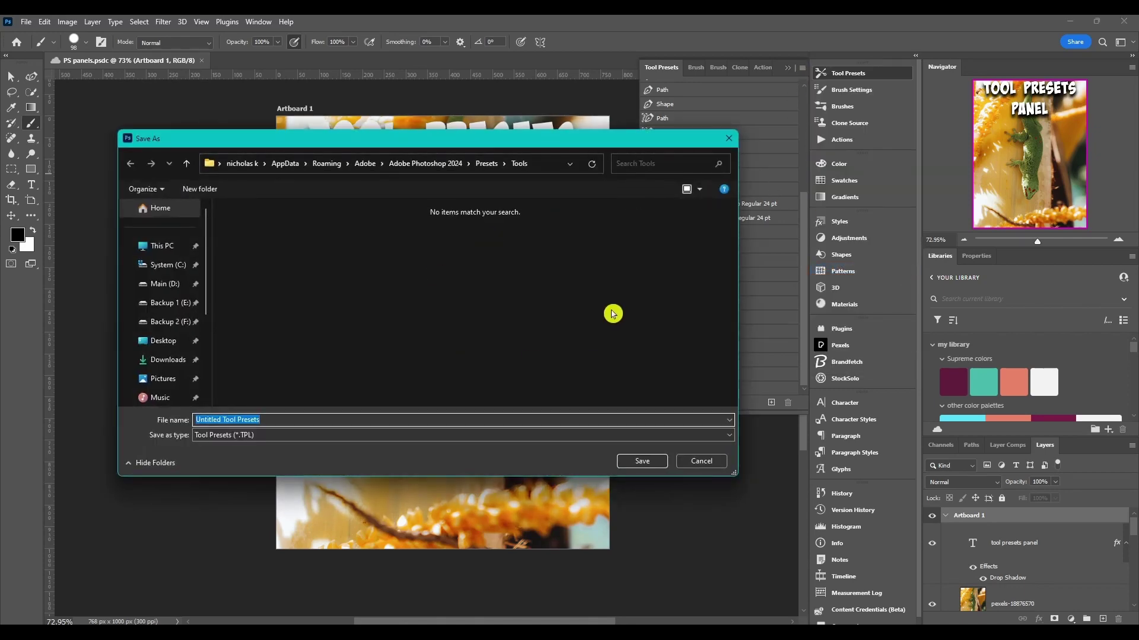
{"action": "left_click", "coordinate": [733, 141]}
{"action": "left_click", "coordinate": [802, 69]}
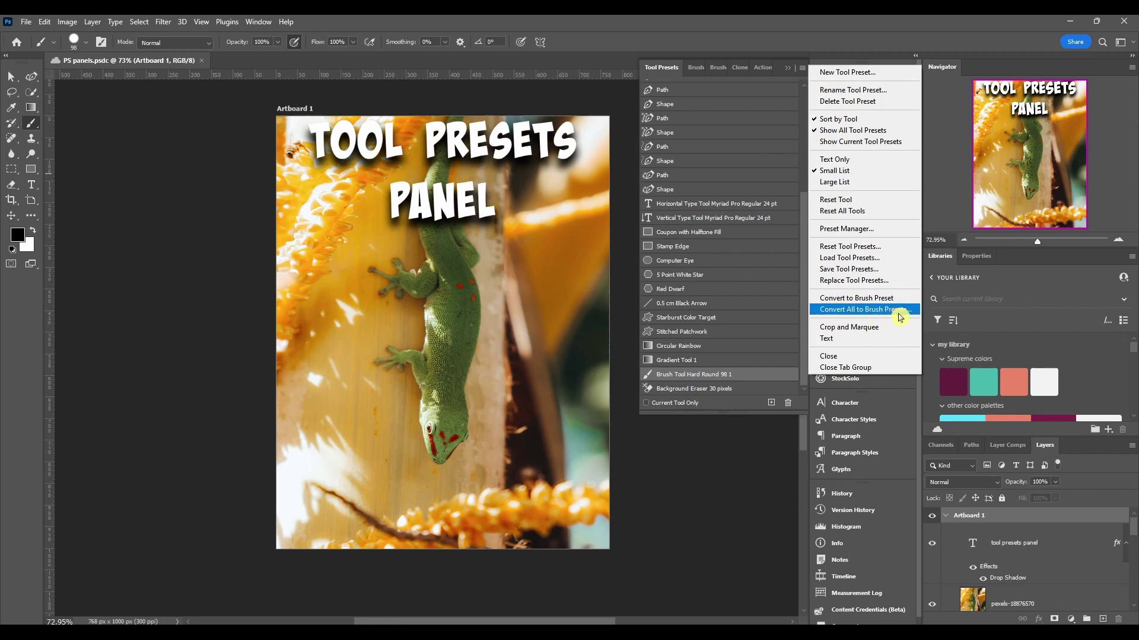
Step: Convert the Brush Tool Hard Round 98 1 tool preset into a brush preset
{"action": "left_click", "coordinate": [687, 376]}
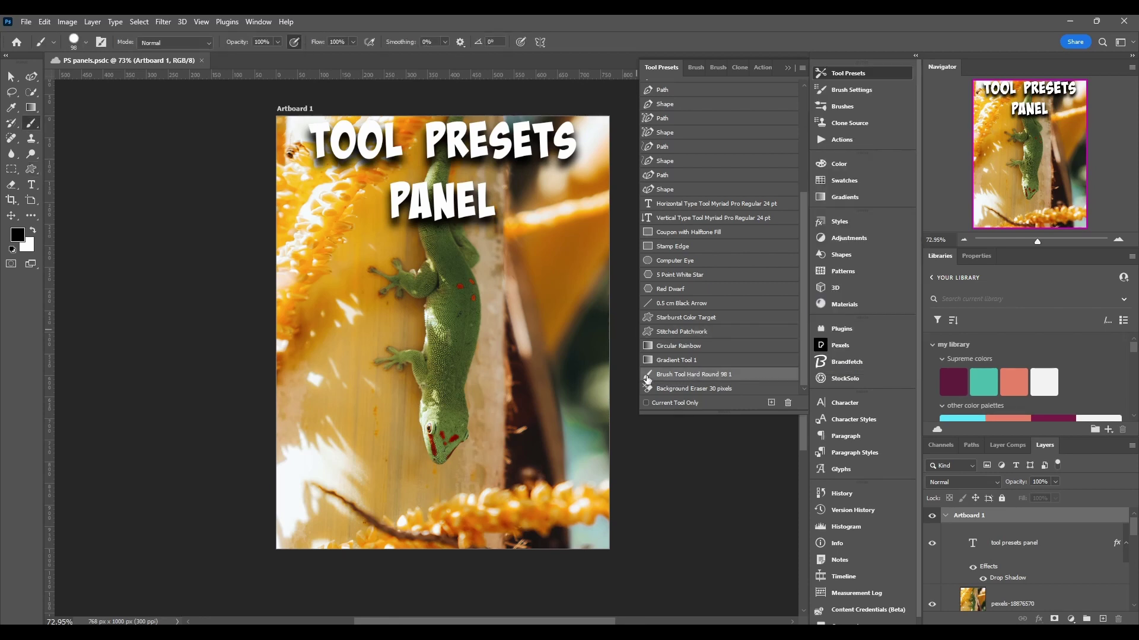
{"action": "left_click", "coordinate": [802, 68]}
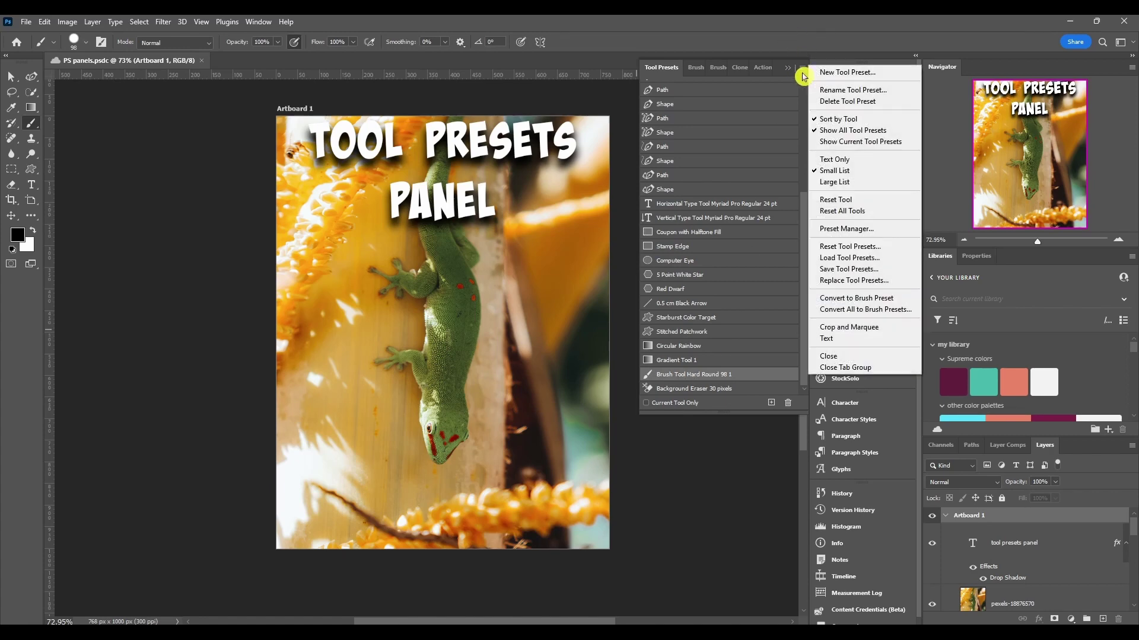
{"action": "left_click", "coordinate": [856, 298]}
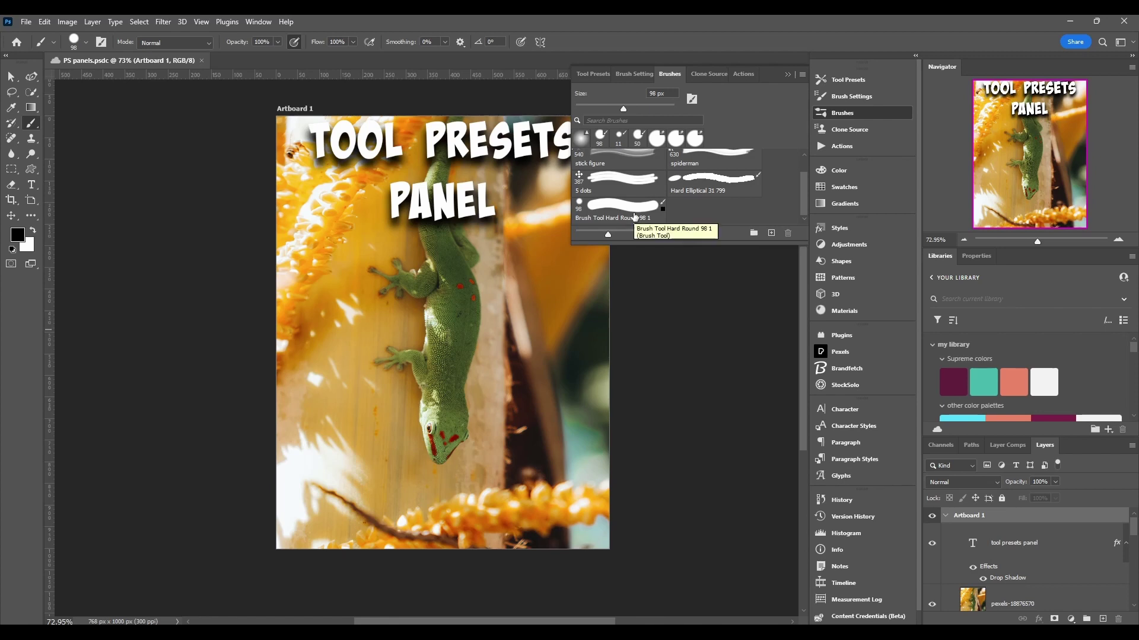
Step: Look over the tool preset picker, then go back to the Tool Presets panel options
{"action": "left_click", "coordinate": [53, 42]}
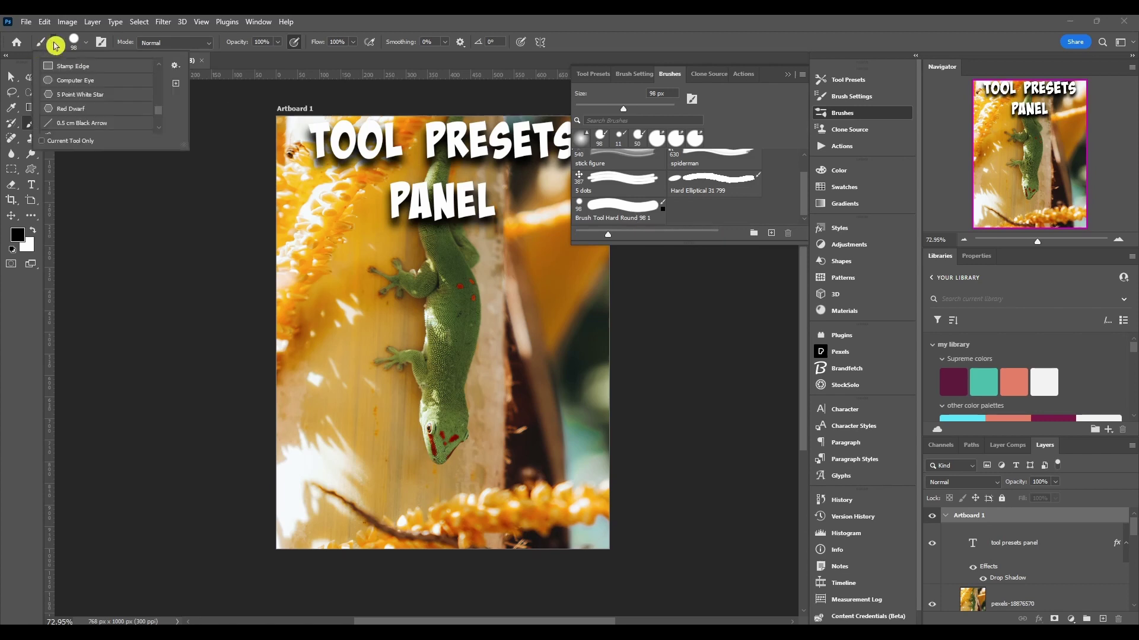
{"action": "left_click", "coordinate": [52, 45]}
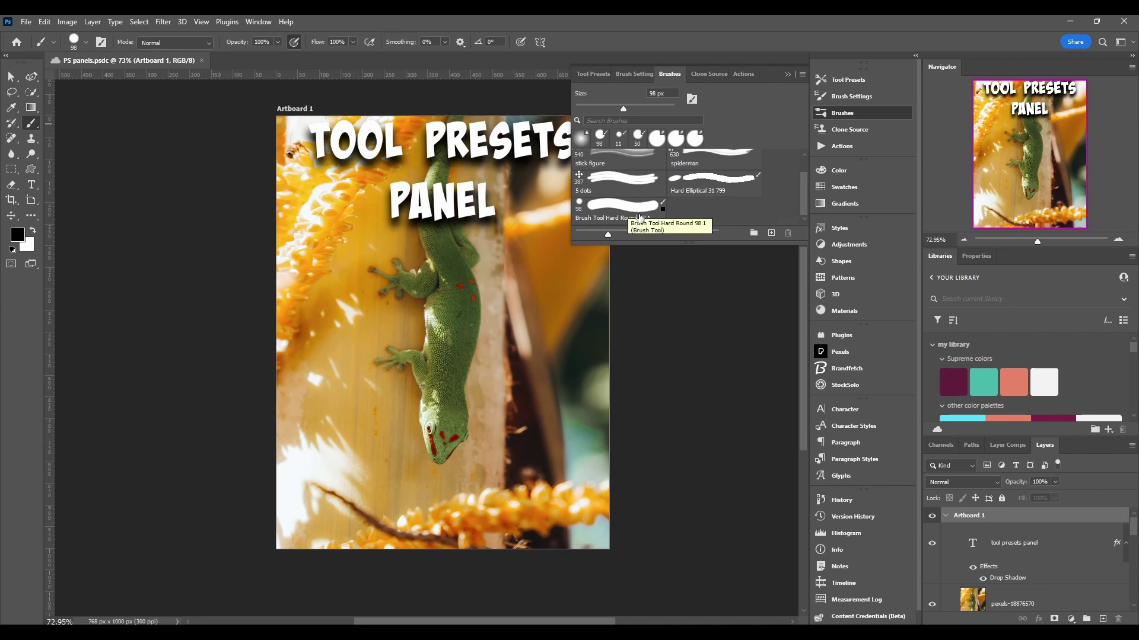
{"action": "left_click", "coordinate": [788, 79]}
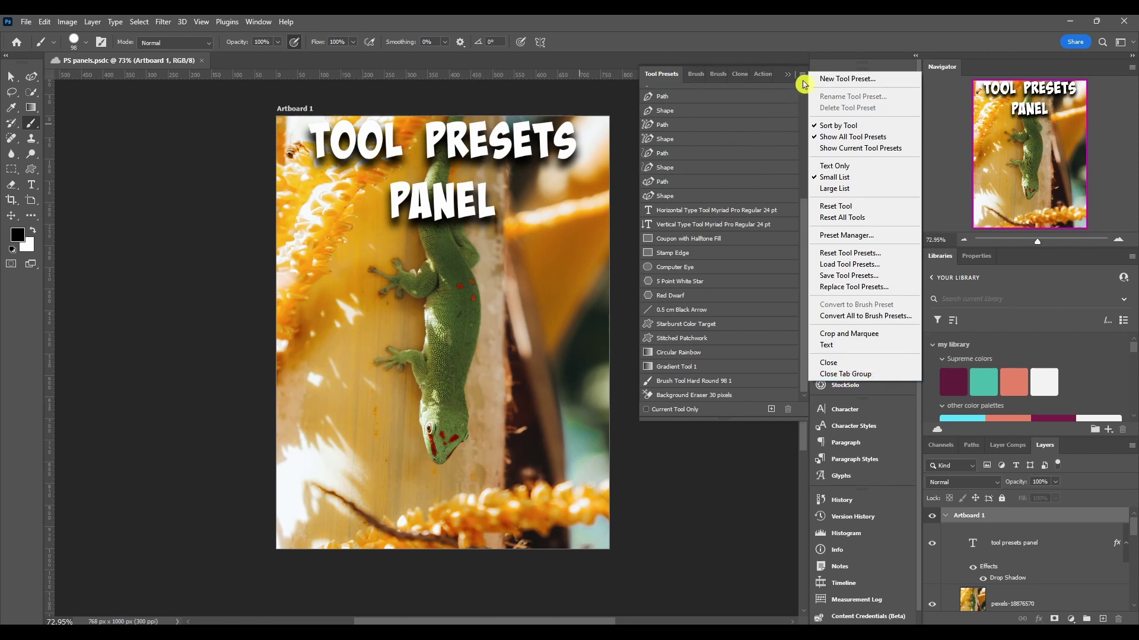
Step: Close the Tool Presets options menu so the small-list preset view stays visible
{"action": "left_click", "coordinate": [720, 318]}
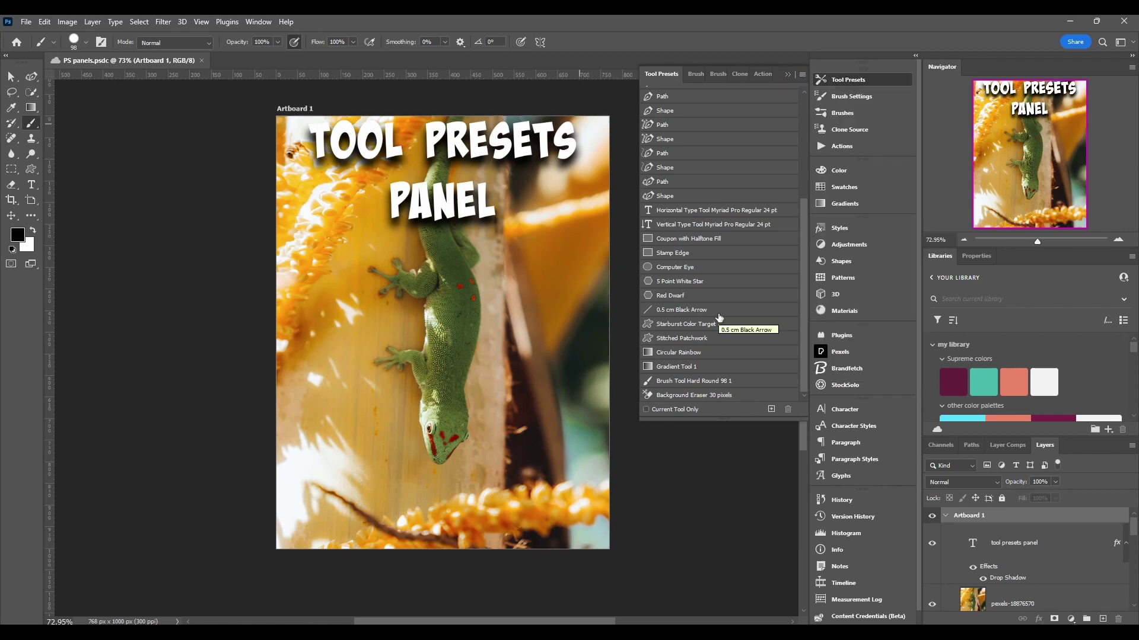